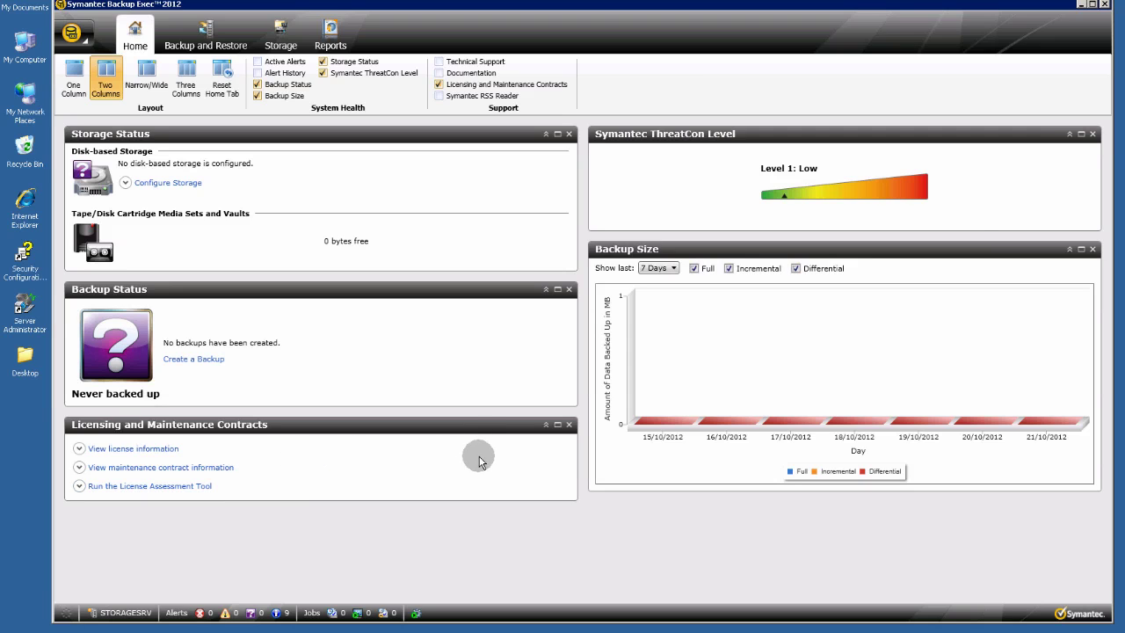
{"action": "left_click", "coordinate": [142, 453]}
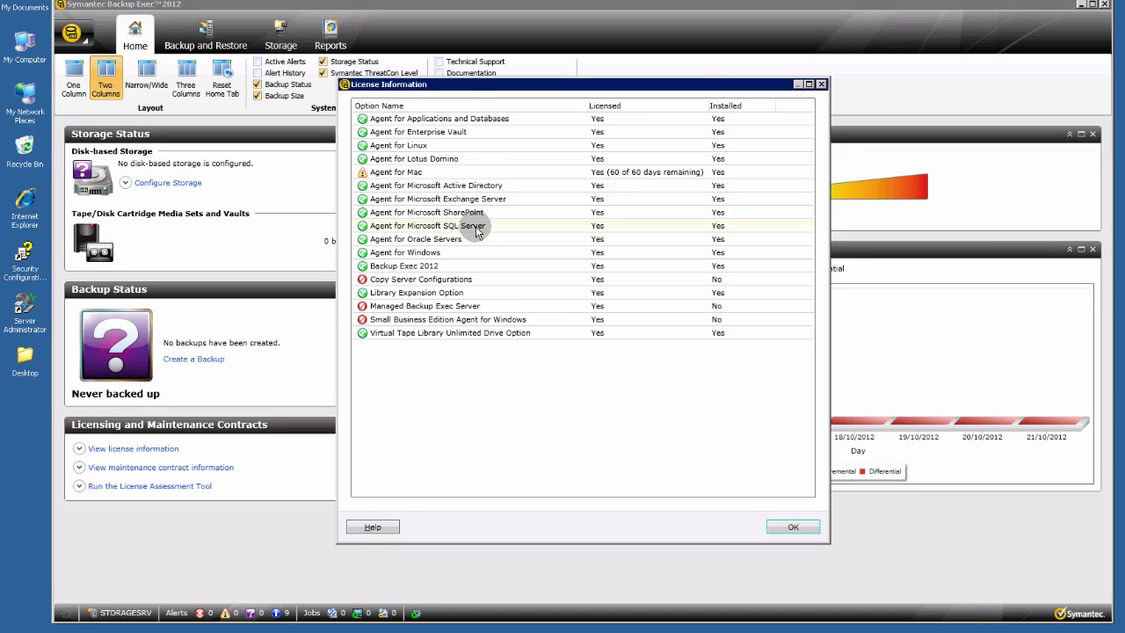
{"action": "left_click", "coordinate": [790, 527]}
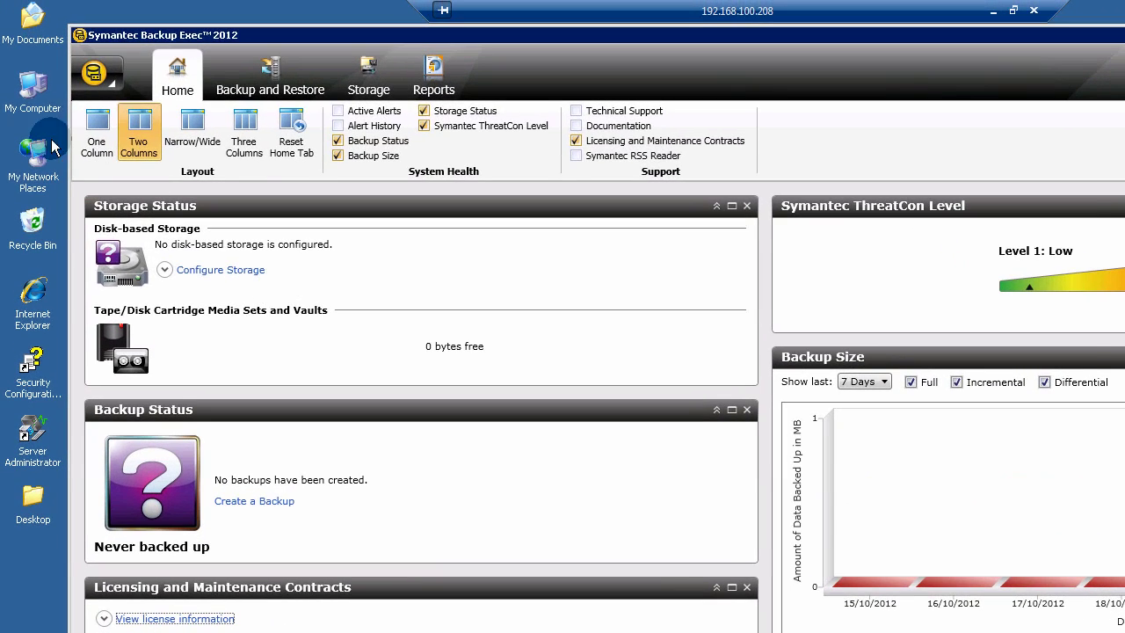
{"action": "double_click", "coordinate": [34, 88]}
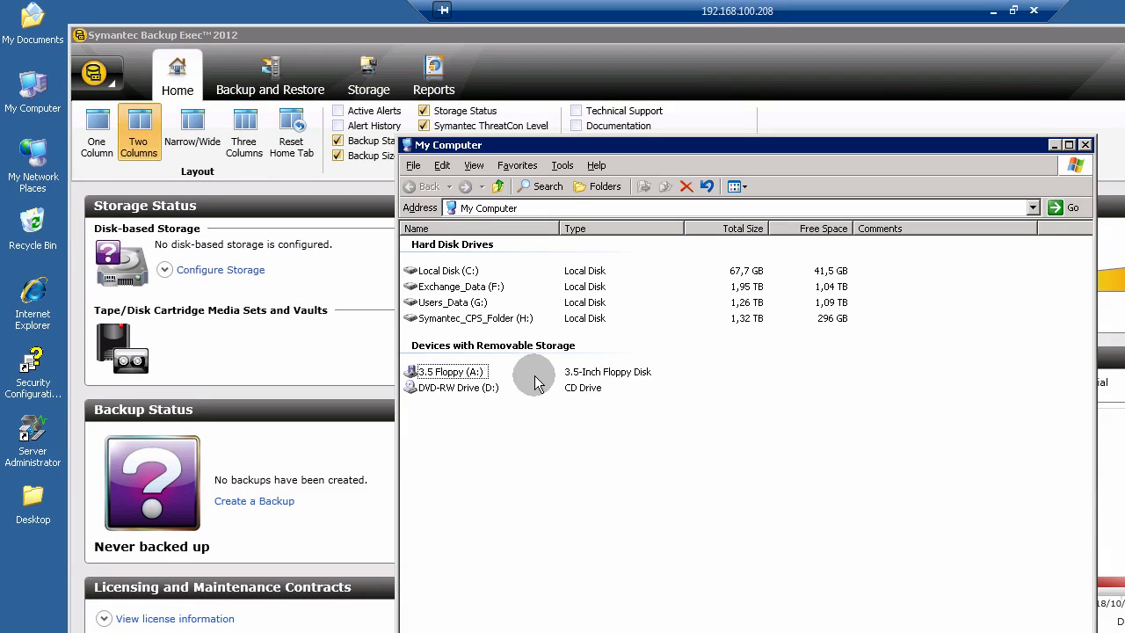
{"action": "left_click", "coordinate": [471, 288]}
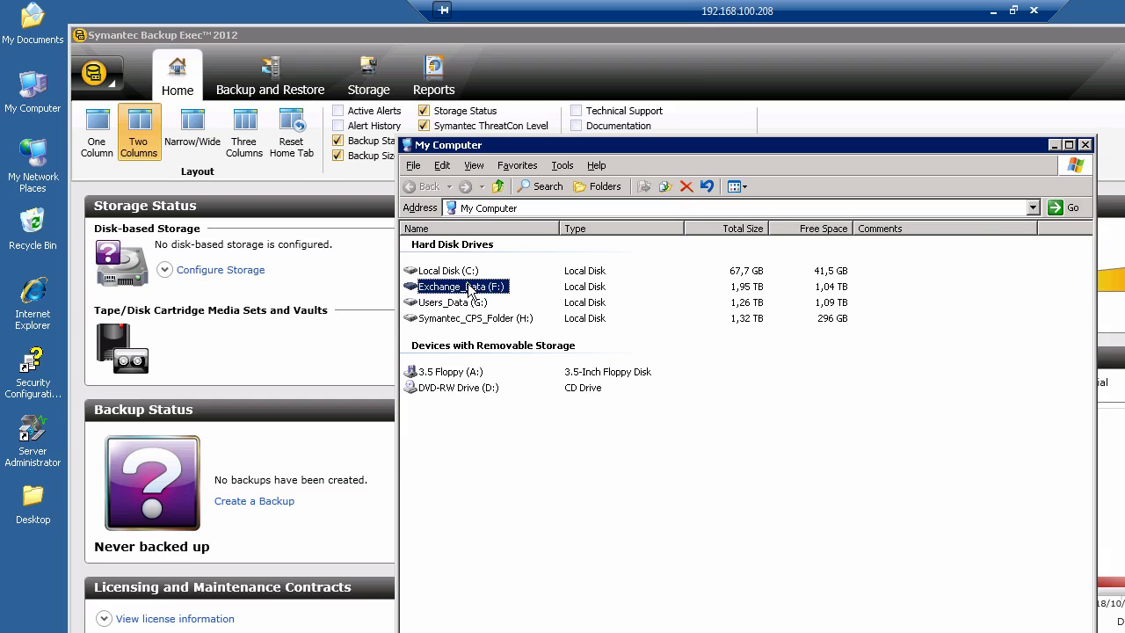
{"action": "mouse_move", "coordinate": [444, 295]}
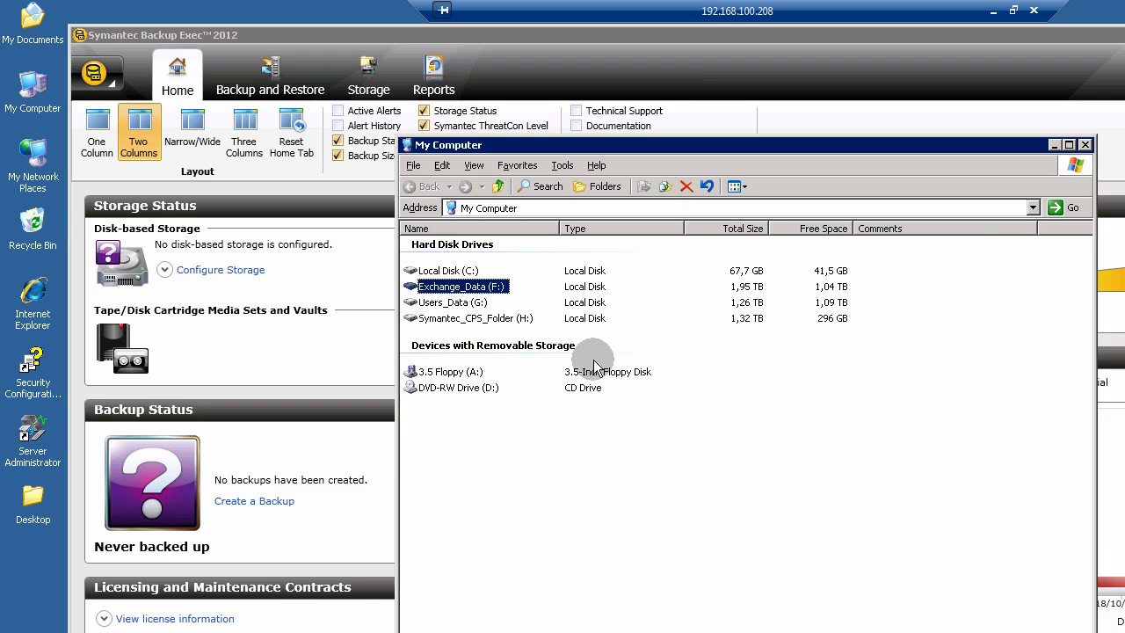
{"action": "left_click", "coordinate": [433, 305]}
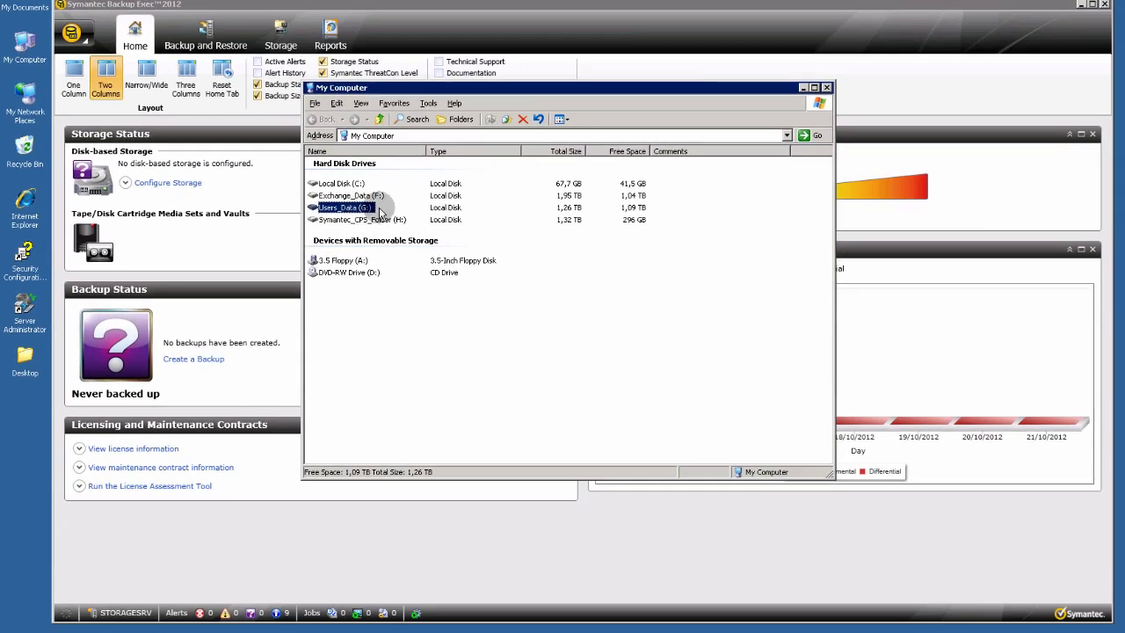
{"action": "left_click", "coordinate": [636, 240]}
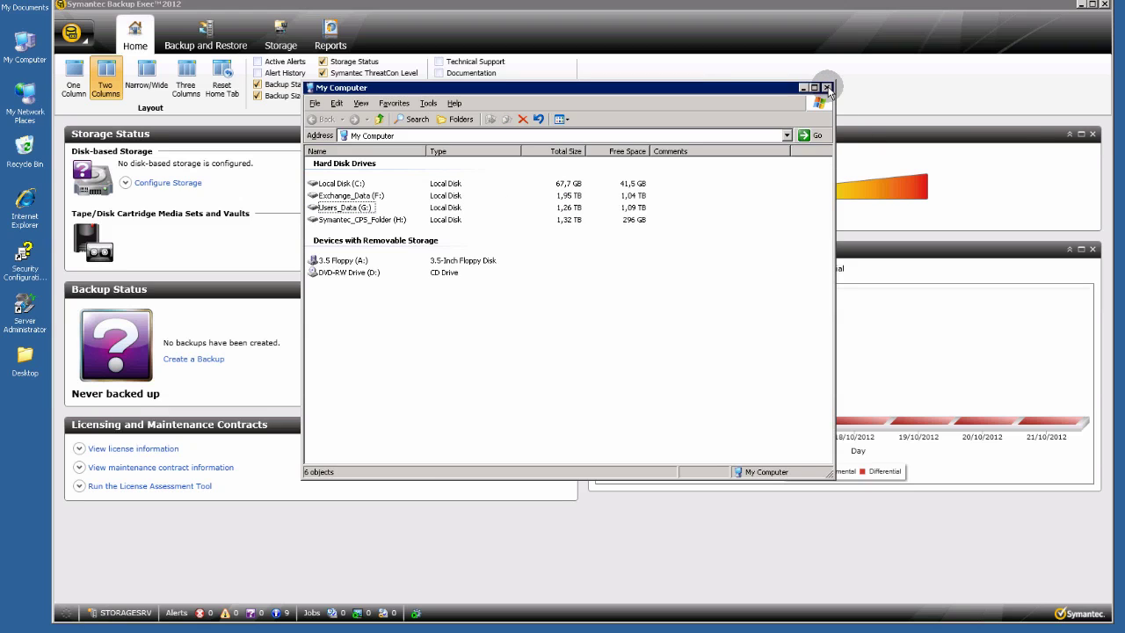
{"action": "left_click", "coordinate": [827, 87]}
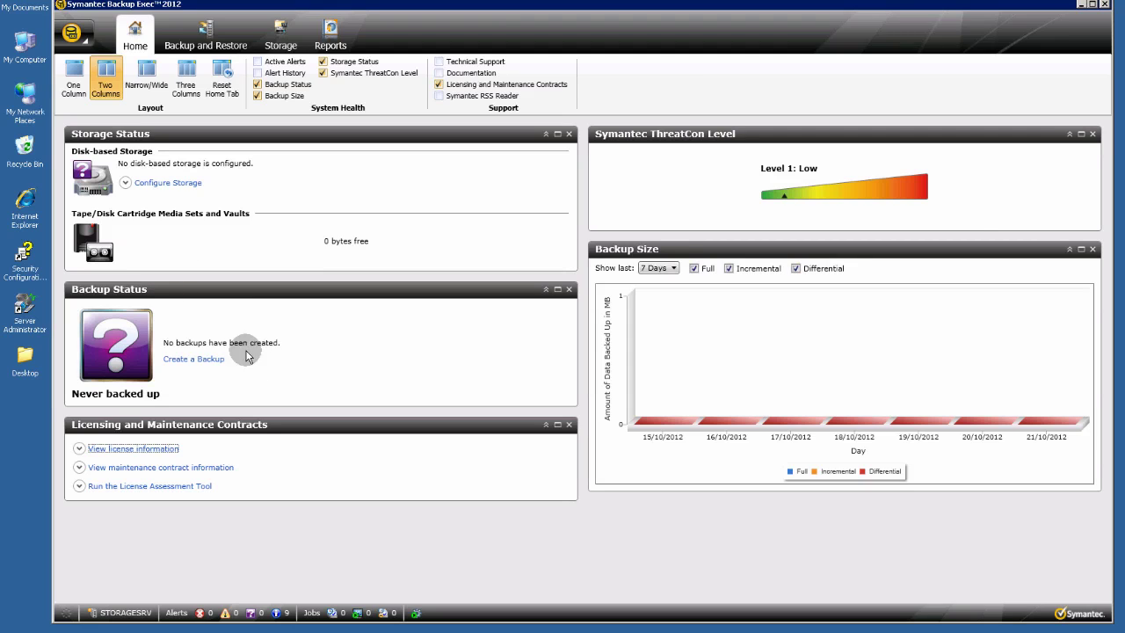
From All Storage, launch Configure Storage and choose disk-based, then plain disk storage.
{"action": "left_click", "coordinate": [283, 45]}
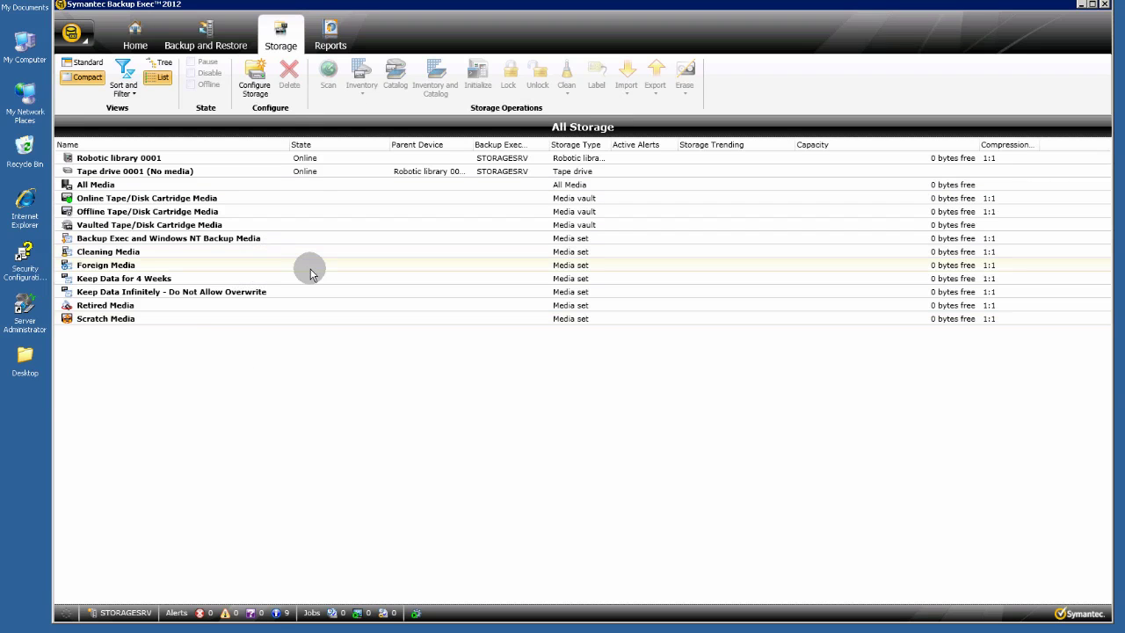
{"action": "left_click", "coordinate": [258, 80]}
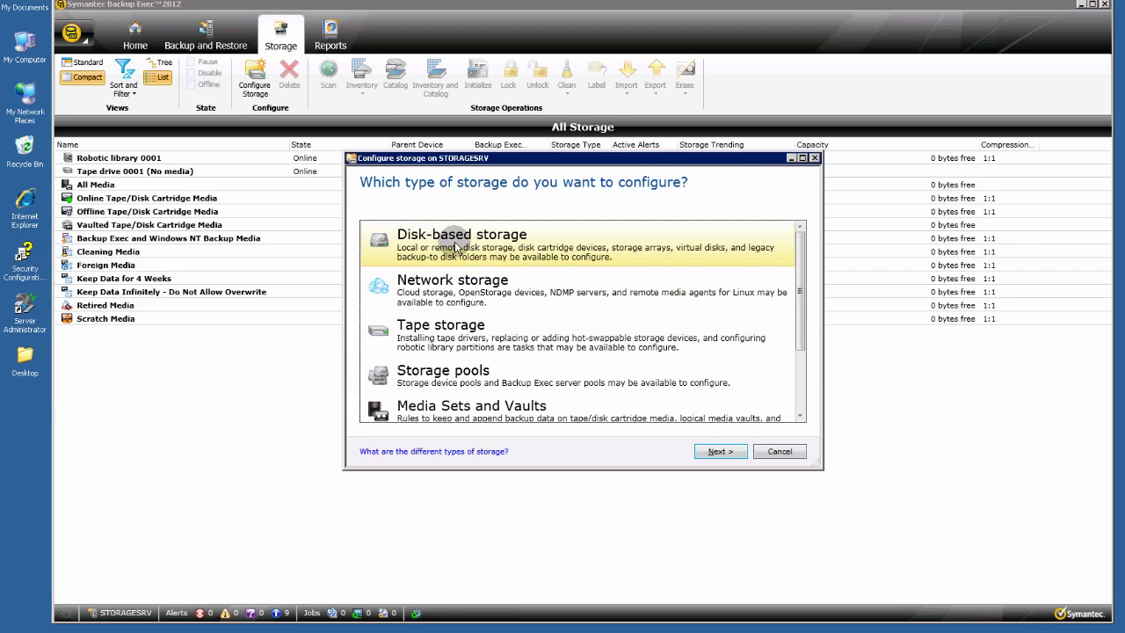
{"action": "left_click", "coordinate": [720, 451]}
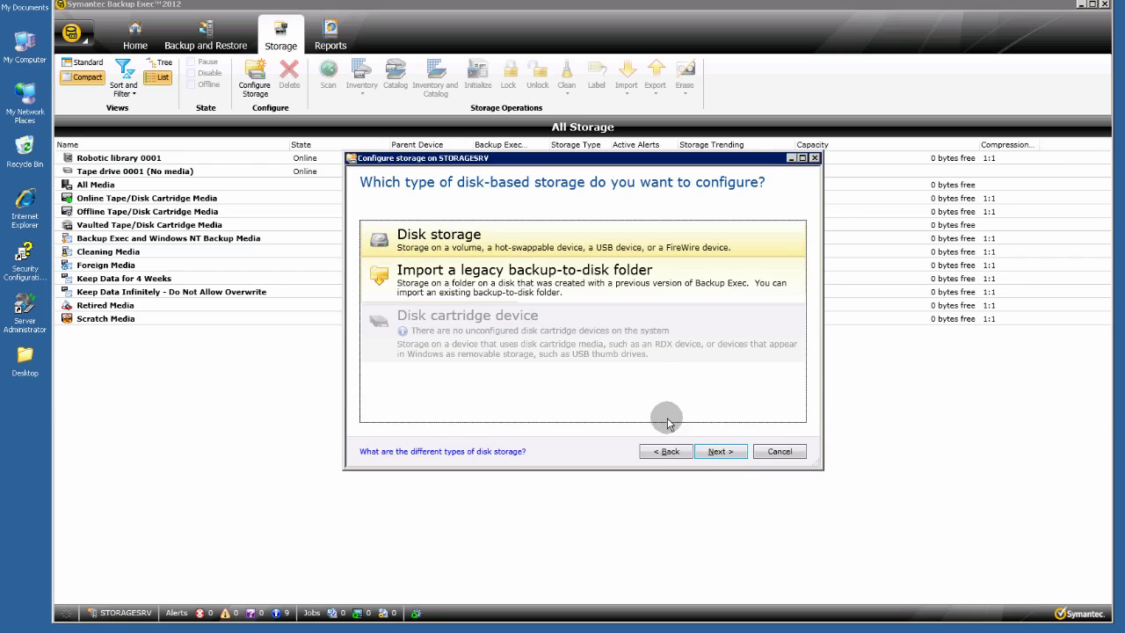
{"action": "left_click", "coordinate": [715, 452]}
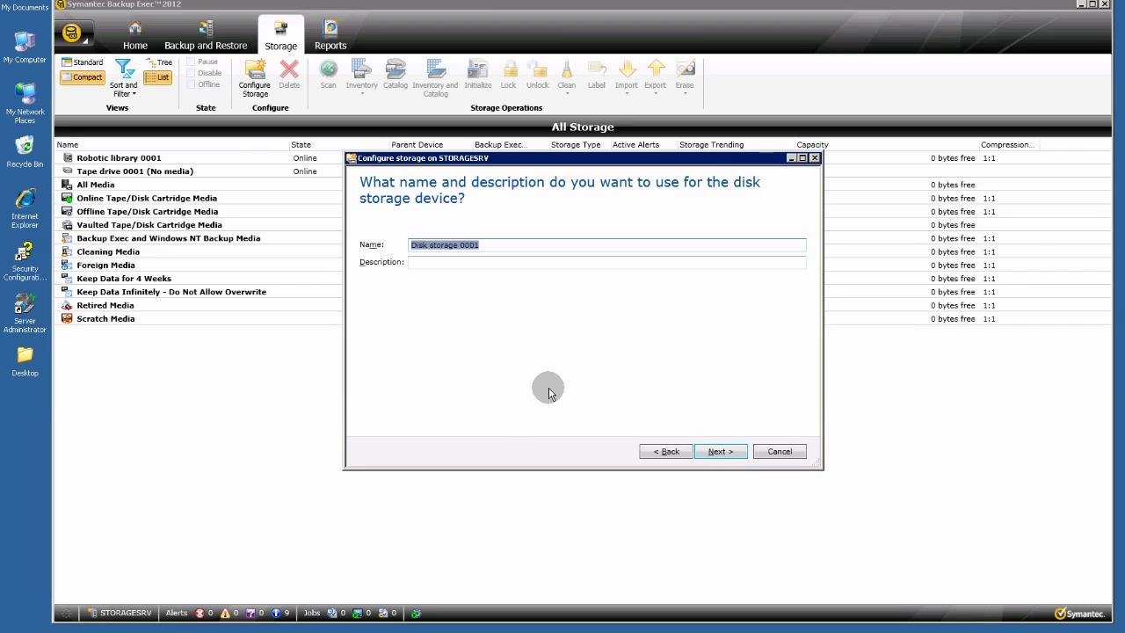
Name the new disk storage device Users_Data and continue.
{"action": "type", "text": "Exc"}
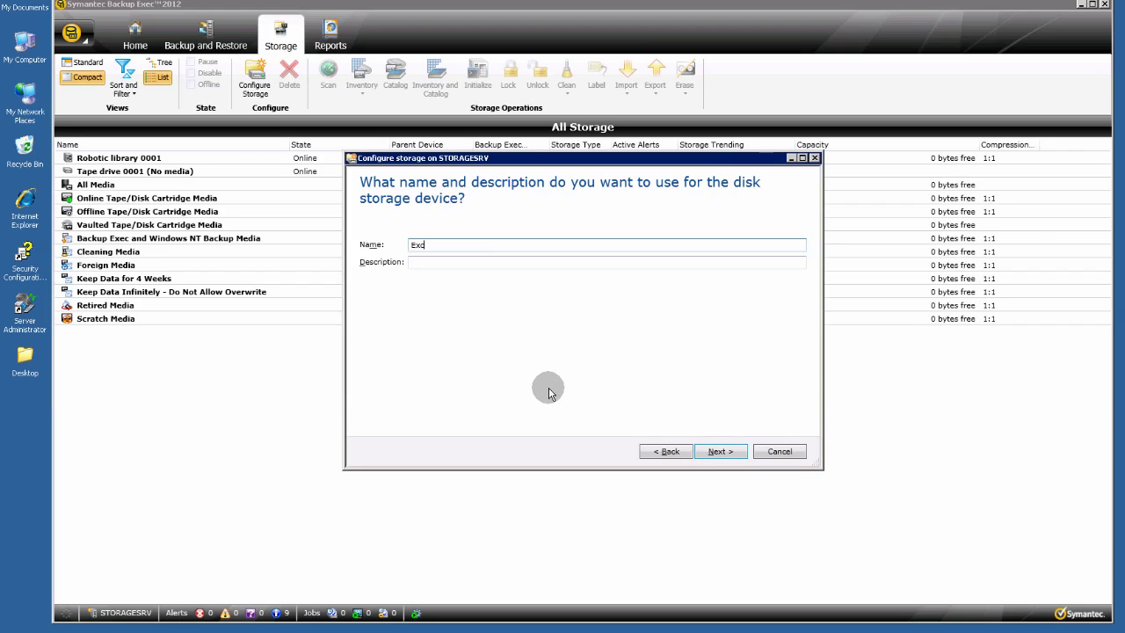
{"action": "key", "text": "BackSpace"}
{"action": "key", "text": "BackSpace"}
{"action": "type", "text": "Users_Data"}
{"action": "left_click", "coordinate": [731, 451]}
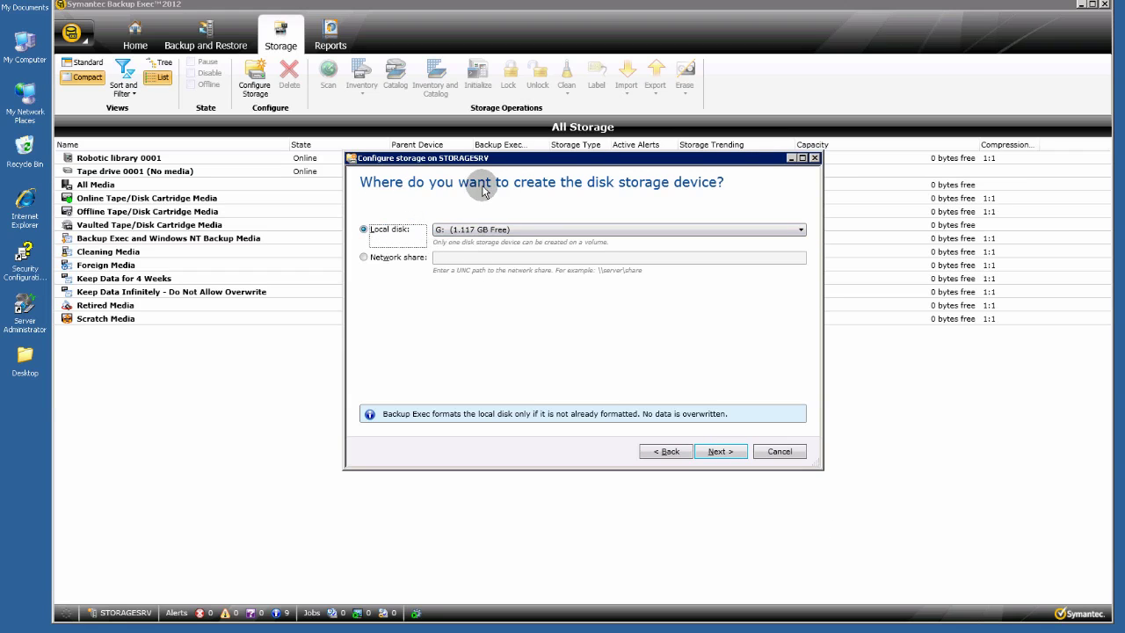
Keep local disk G: as the Users_Data location after comparing drive sizes, and finish creating it.
{"action": "left_click", "coordinate": [800, 230]}
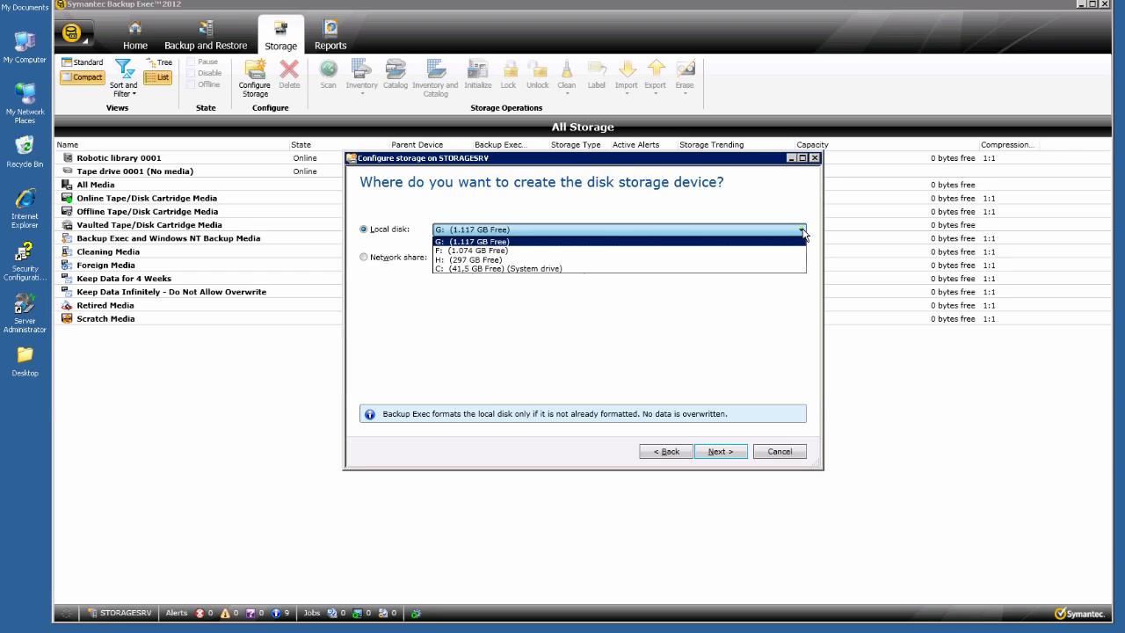
{"action": "left_click", "coordinate": [657, 242]}
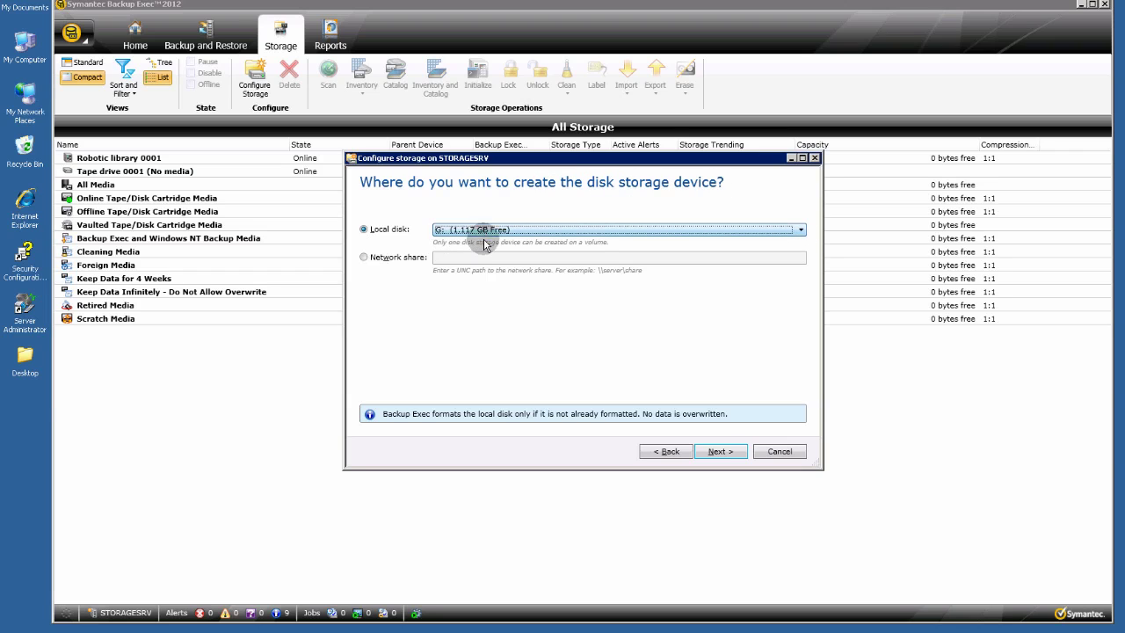
{"action": "double_click", "coordinate": [25, 44]}
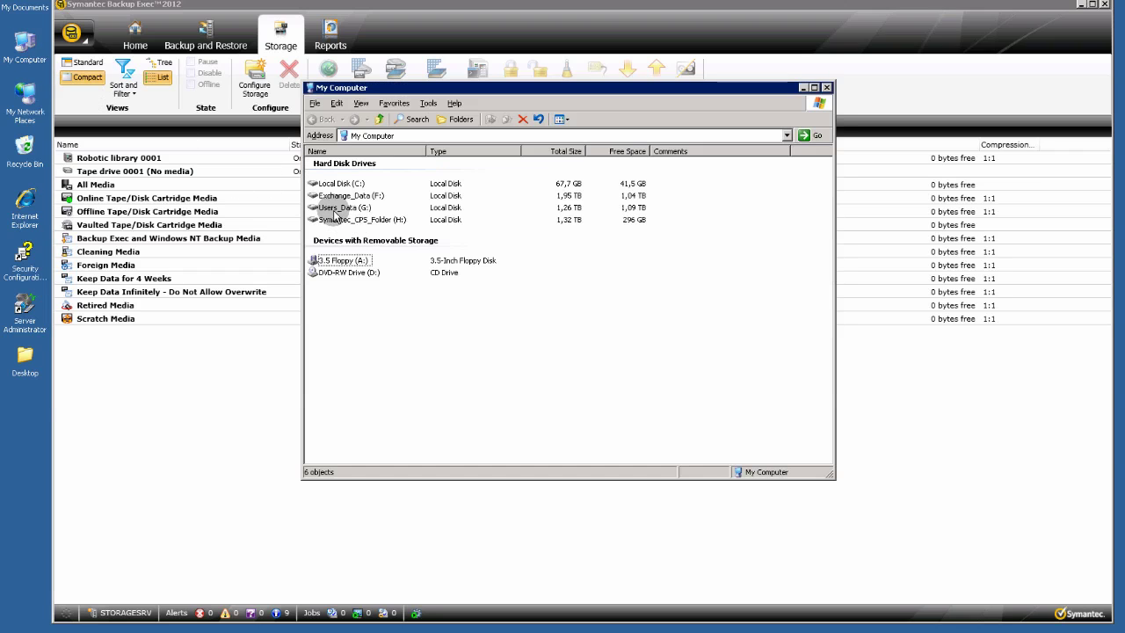
{"action": "mouse_move", "coordinate": [323, 215]}
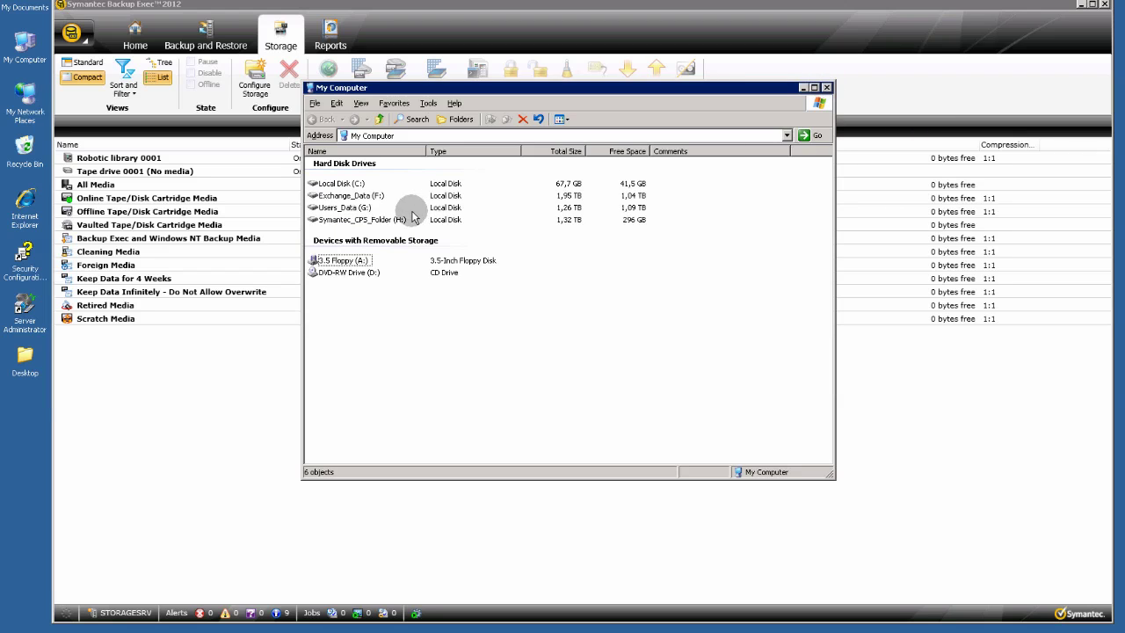
{"action": "left_click", "coordinate": [825, 88]}
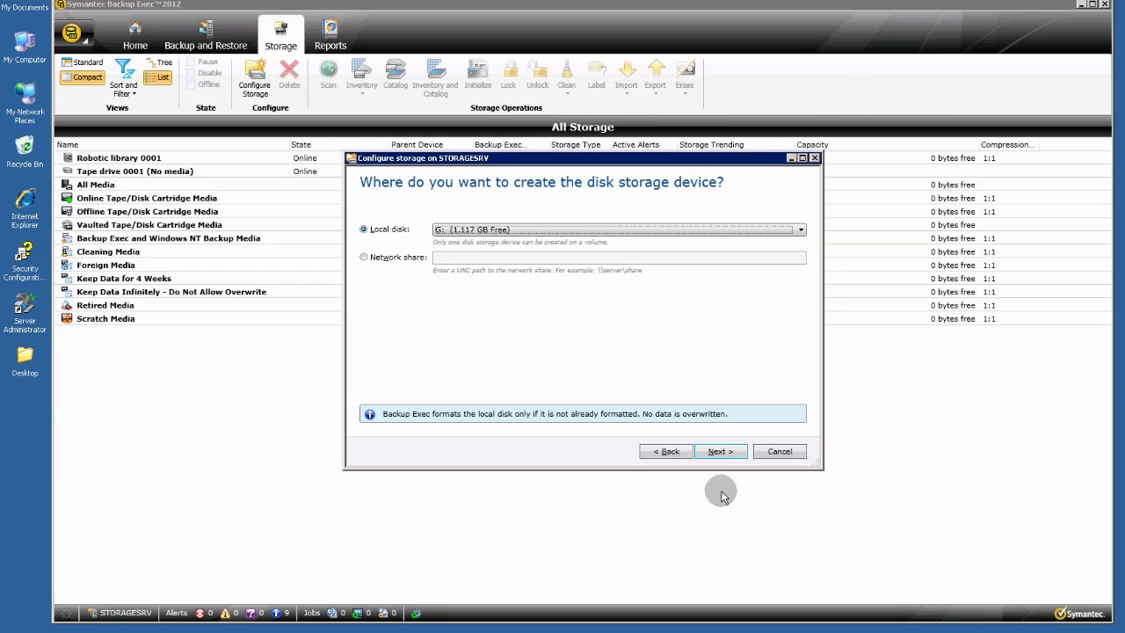
{"action": "left_click", "coordinate": [720, 451]}
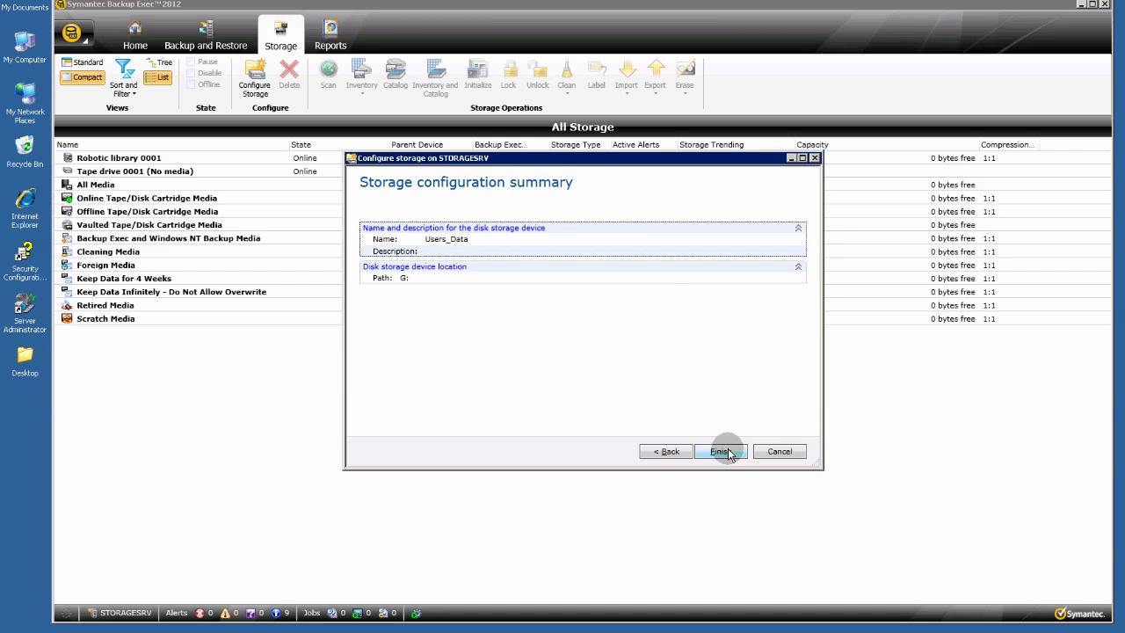
{"action": "left_click", "coordinate": [722, 450]}
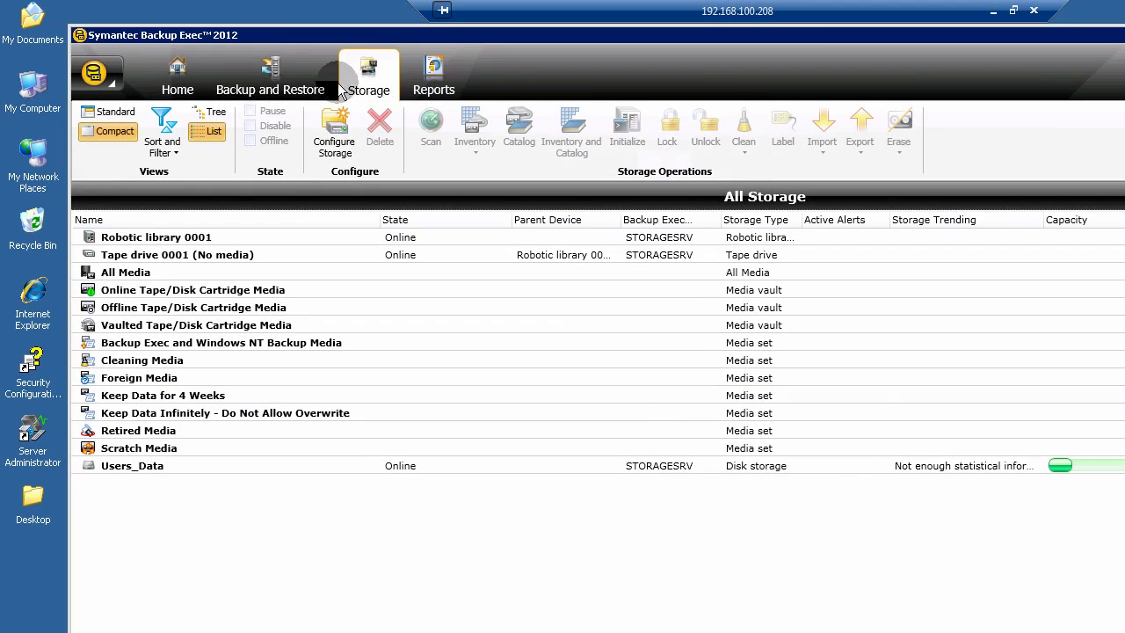
Start another disk storage device and name it Exchange_Data.
{"action": "left_click", "coordinate": [296, 103]}
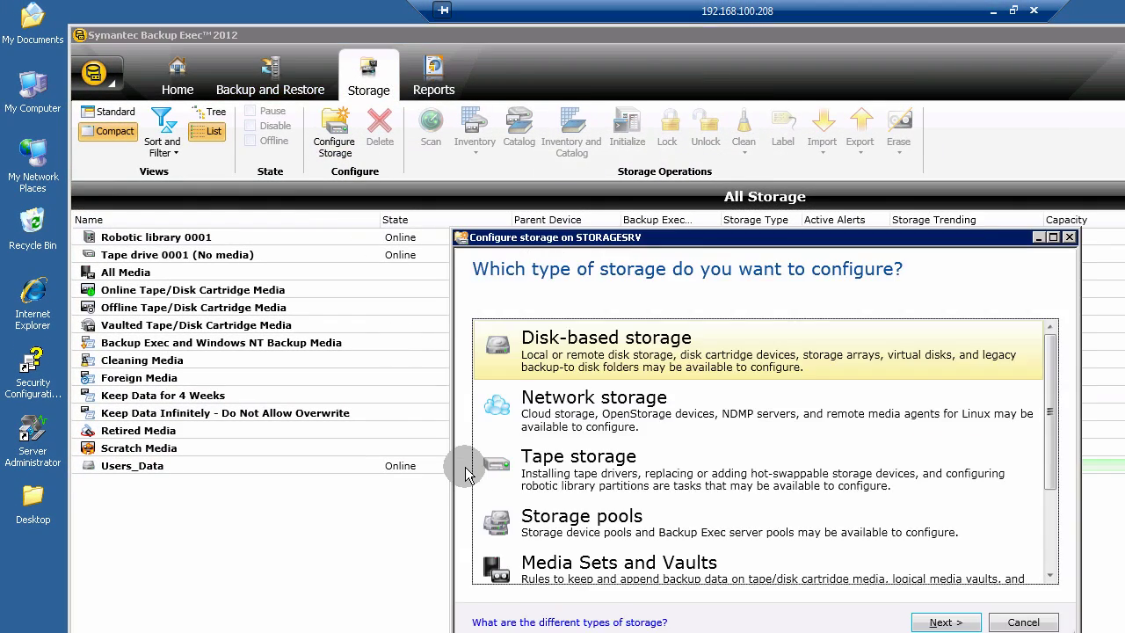
{"action": "left_click", "coordinate": [957, 622]}
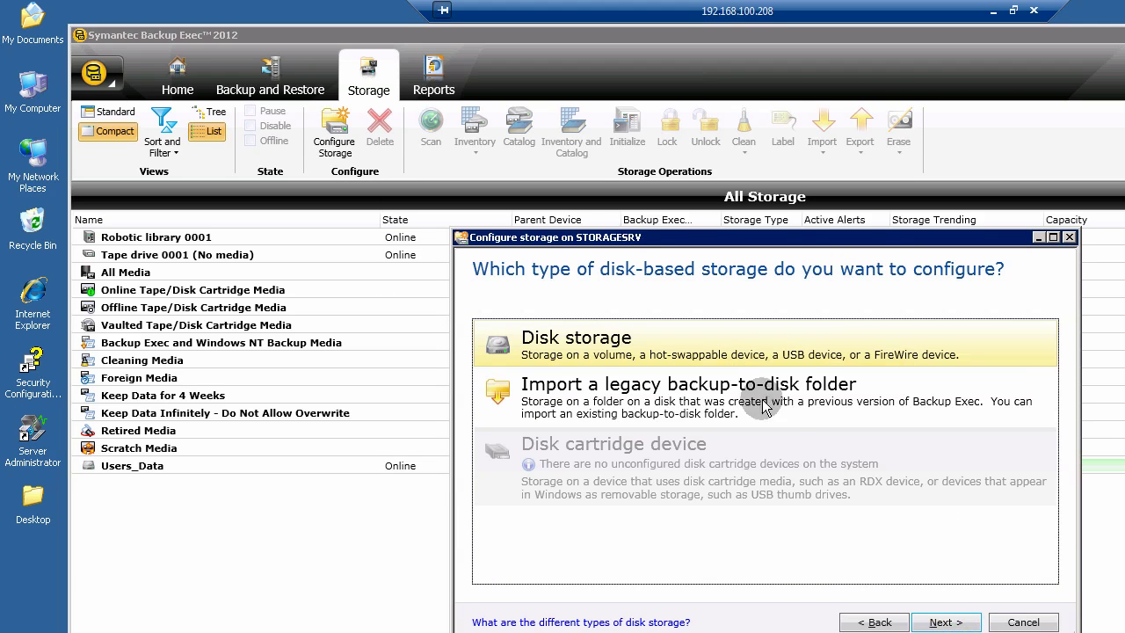
{"action": "left_click", "coordinate": [944, 622]}
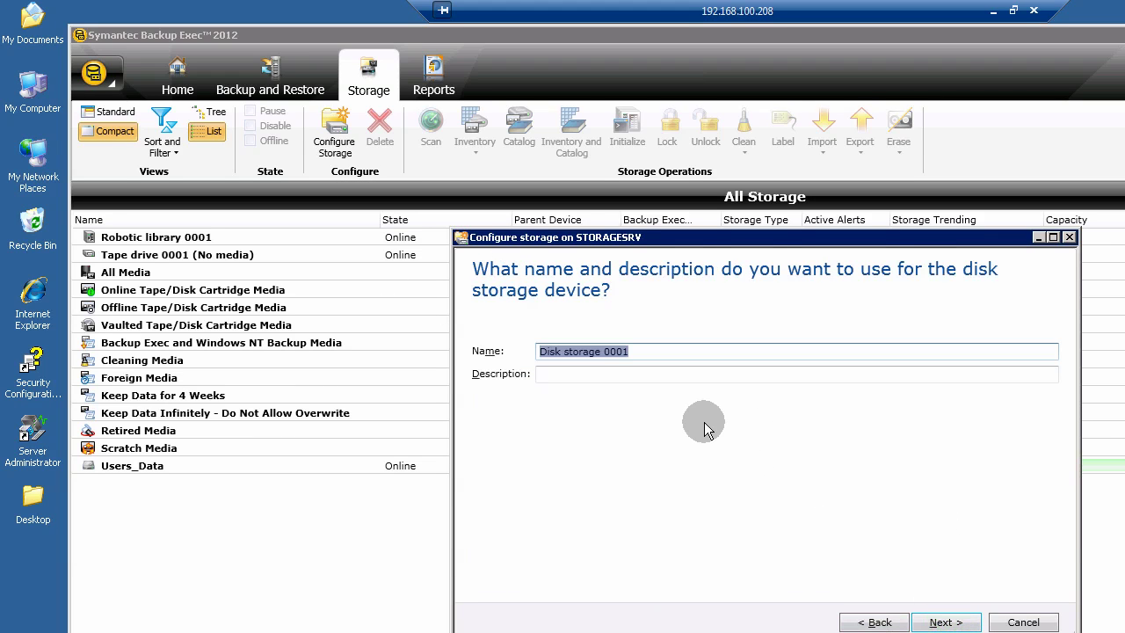
{"action": "type", "text": "Exchange_Data"}
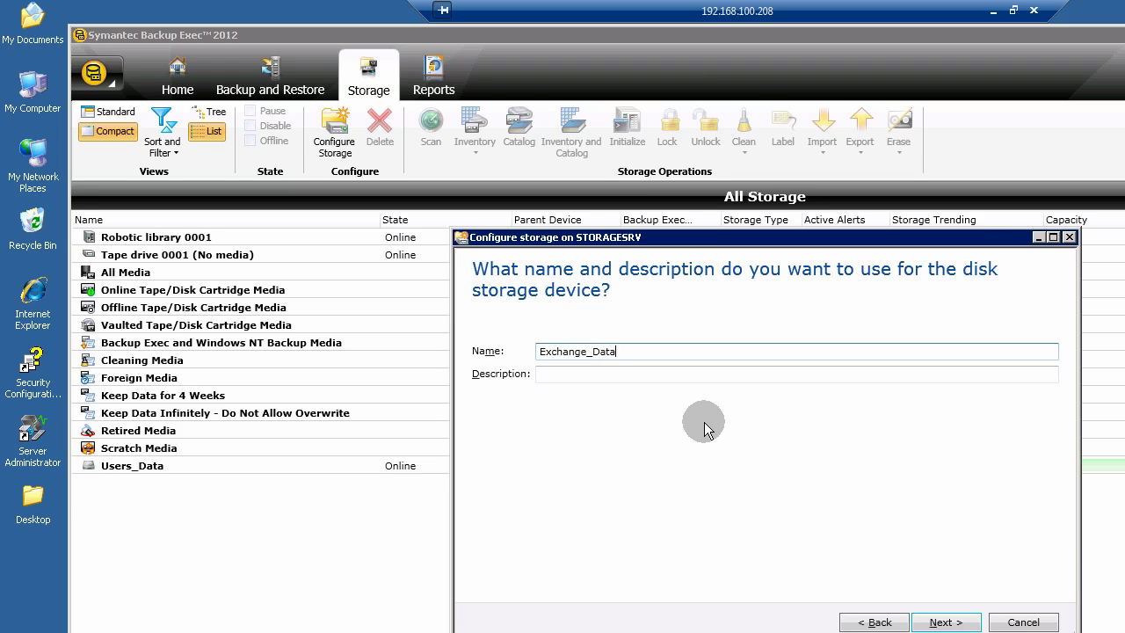
{"action": "left_click", "coordinate": [939, 621]}
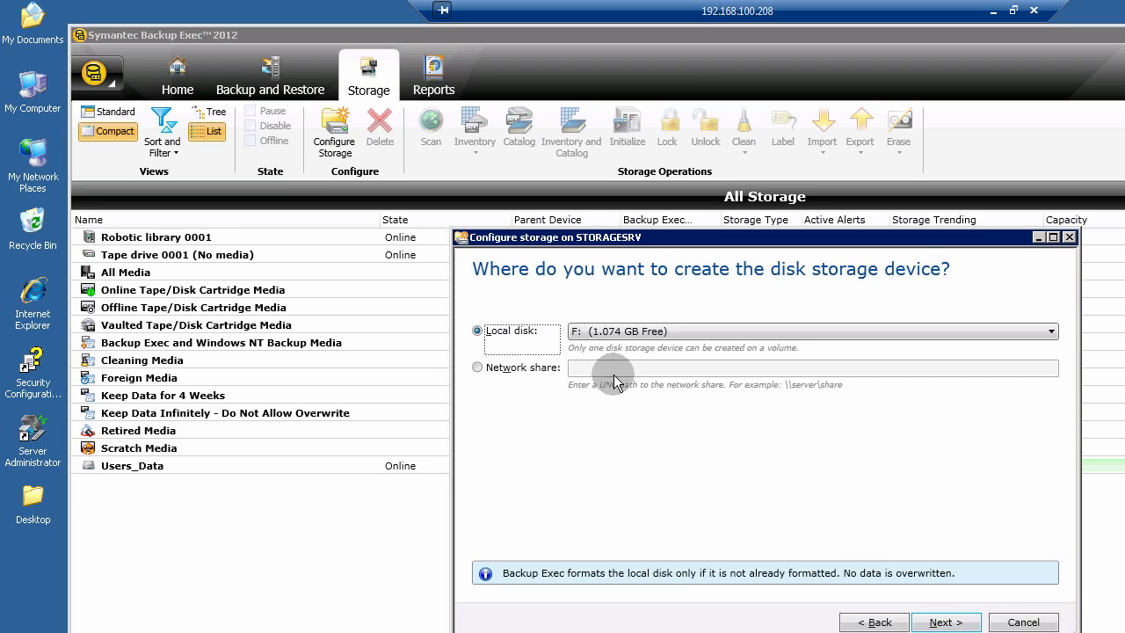
Place Exchange_Data on local disk F:, finish the wizard, and select the new device.
{"action": "double_click", "coordinate": [30, 103]}
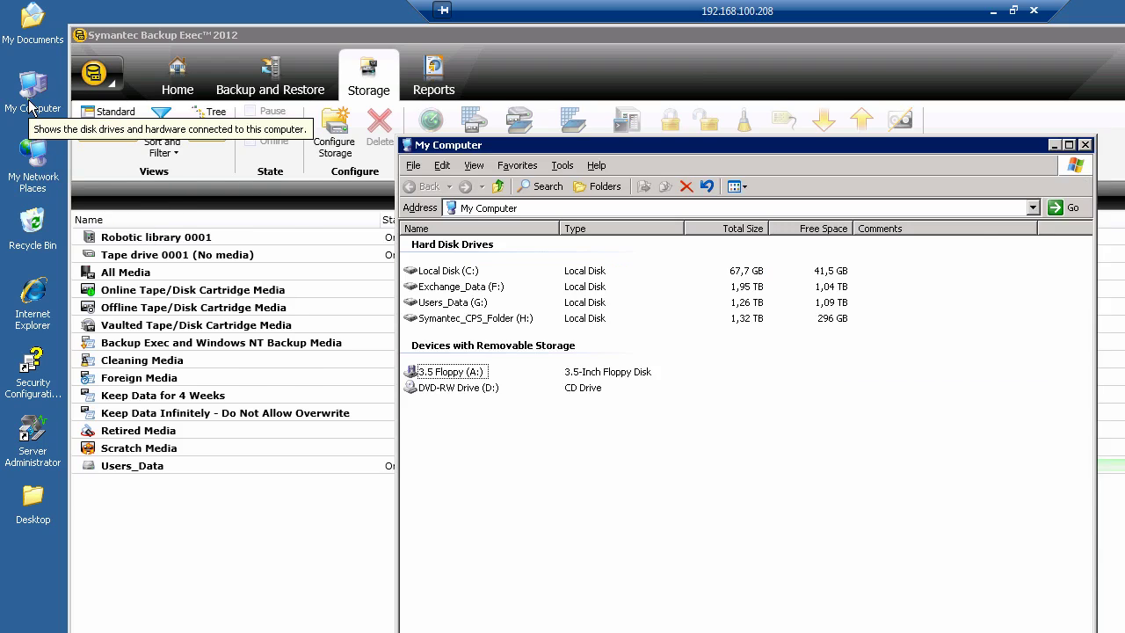
{"action": "left_click", "coordinate": [457, 286]}
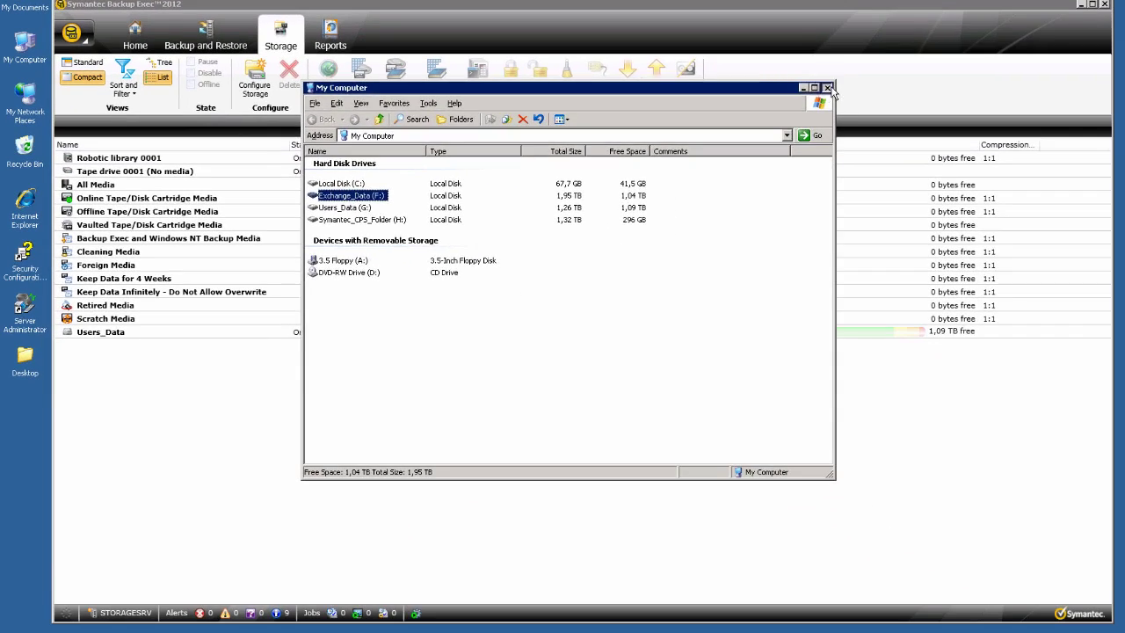
{"action": "left_click", "coordinate": [1015, 129]}
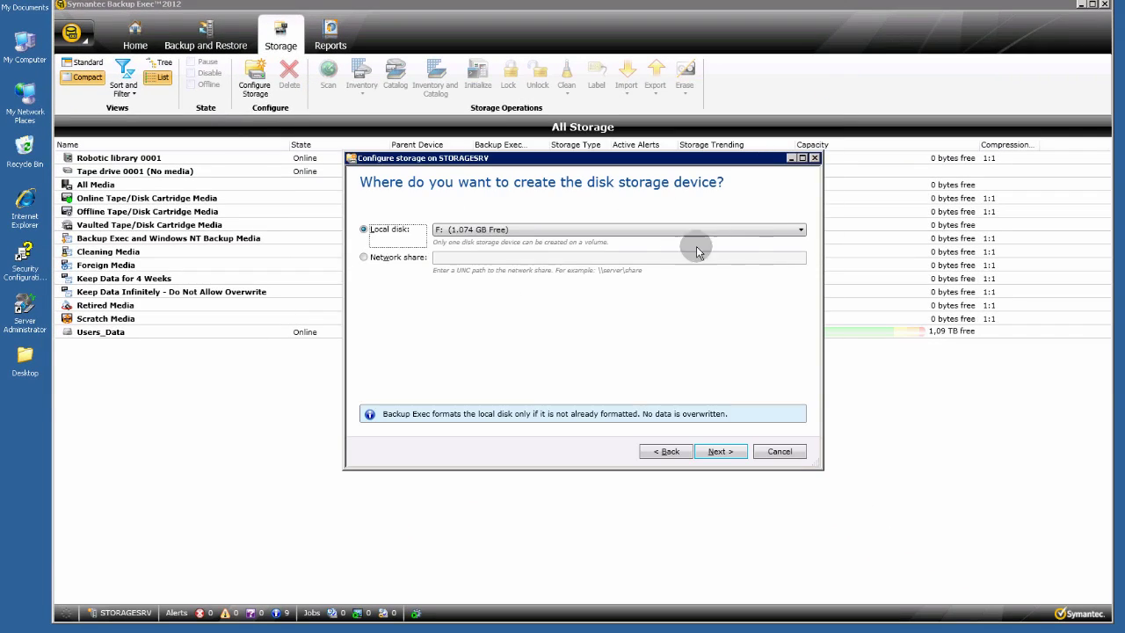
{"action": "left_click", "coordinate": [801, 232]}
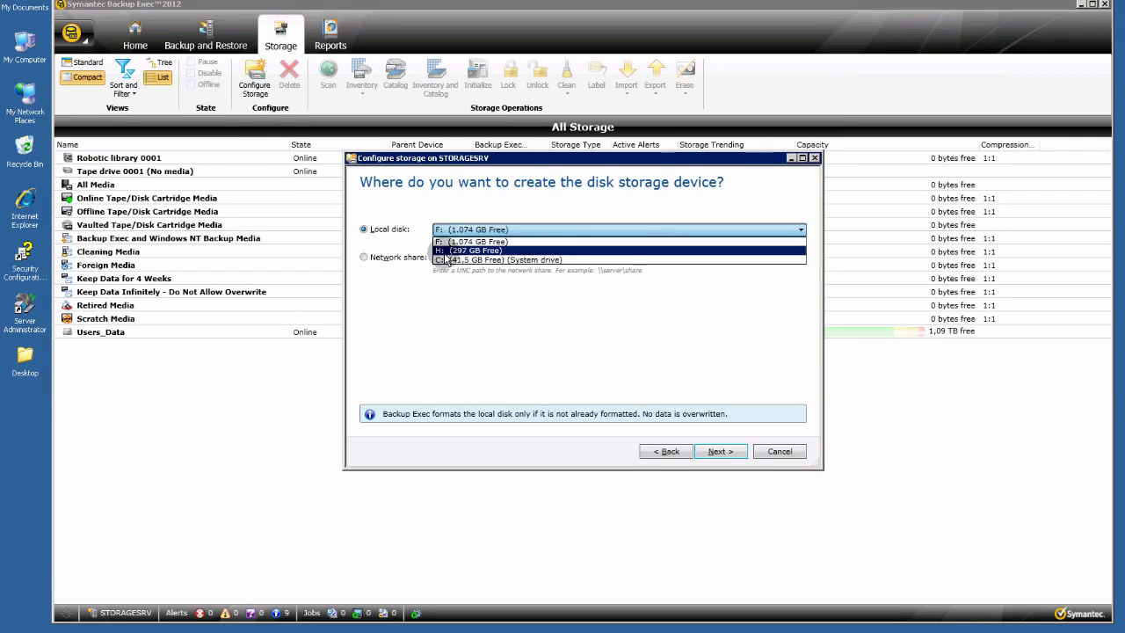
{"action": "left_click", "coordinate": [473, 309]}
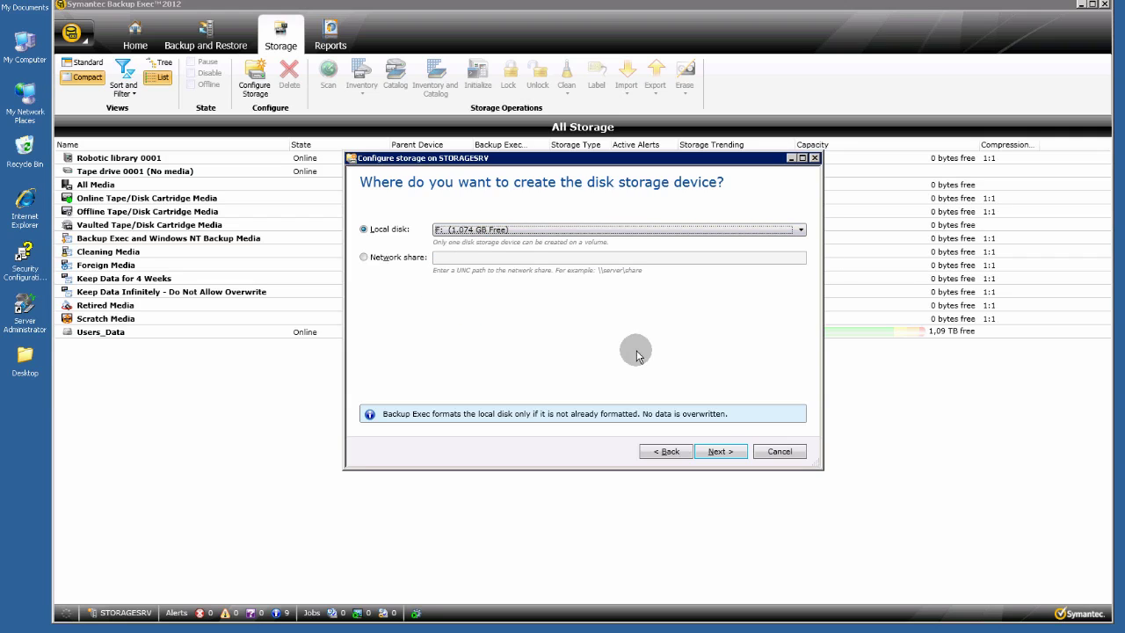
{"action": "left_click", "coordinate": [718, 452]}
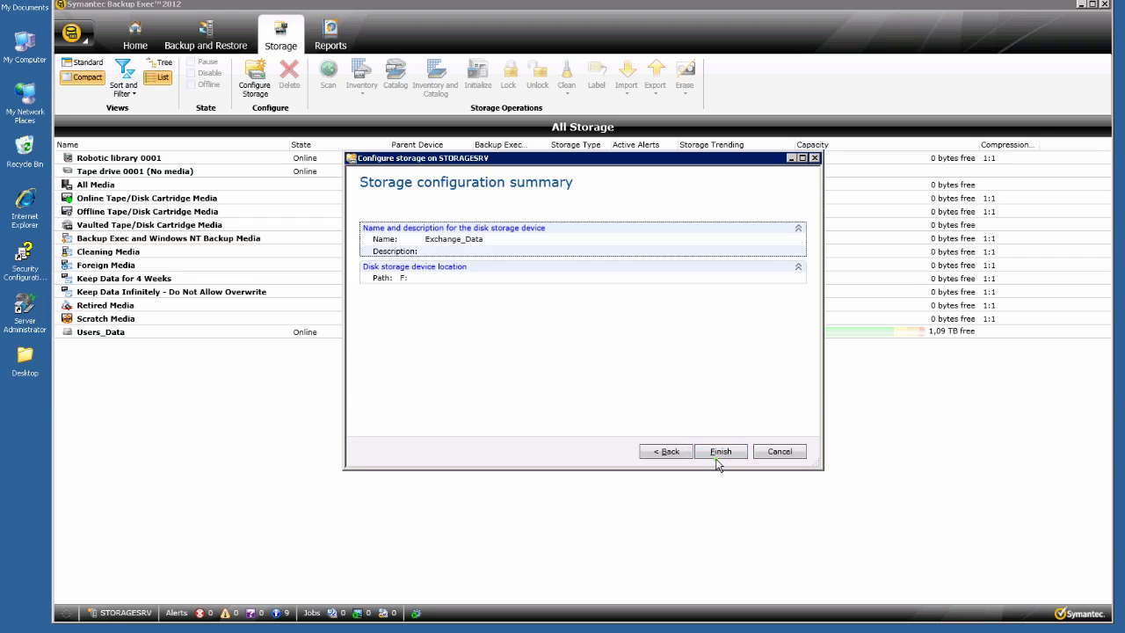
{"action": "left_click", "coordinate": [718, 452]}
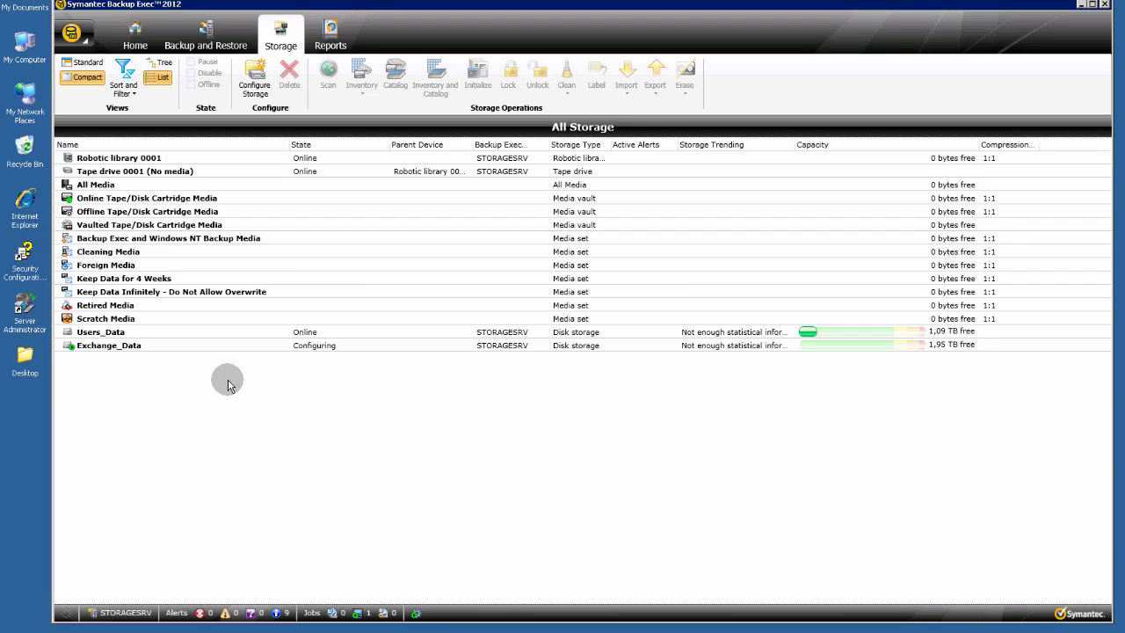
{"action": "left_click", "coordinate": [116, 347]}
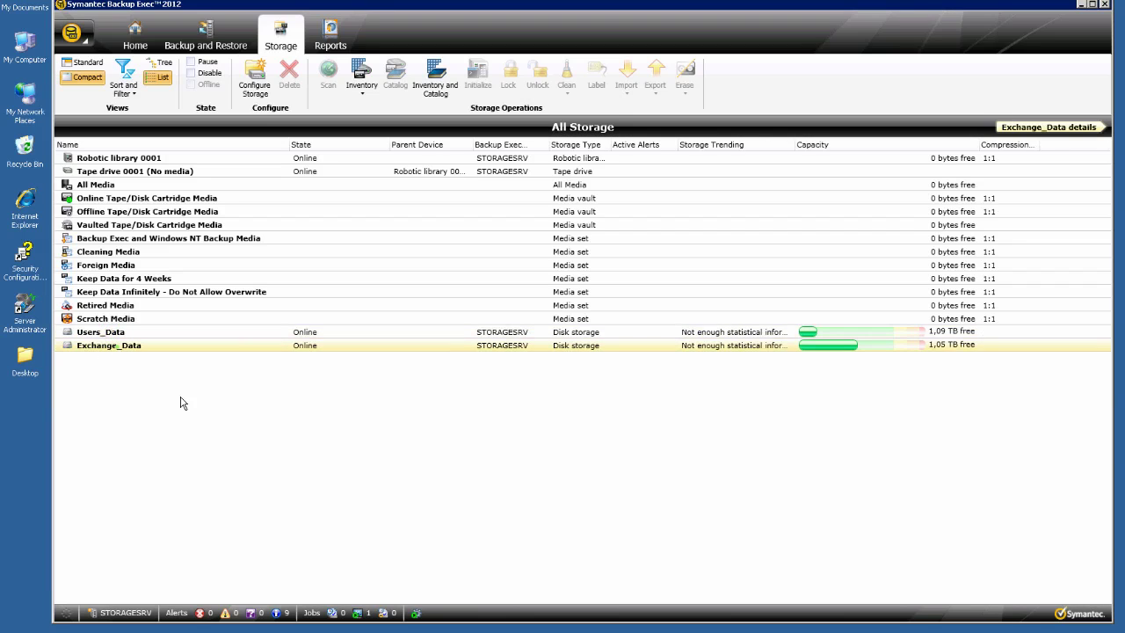
Pick FILESERVER in the servers list, starting and then cancelling an Add server attempt.
{"action": "left_click", "coordinate": [101, 335]}
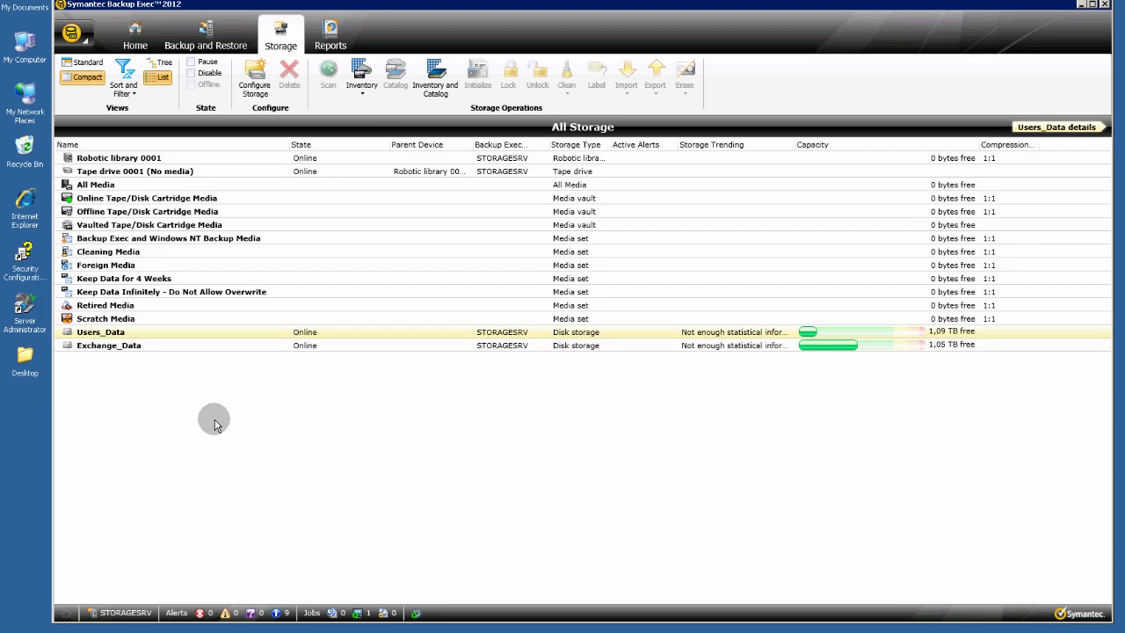
{"action": "left_click", "coordinate": [219, 53]}
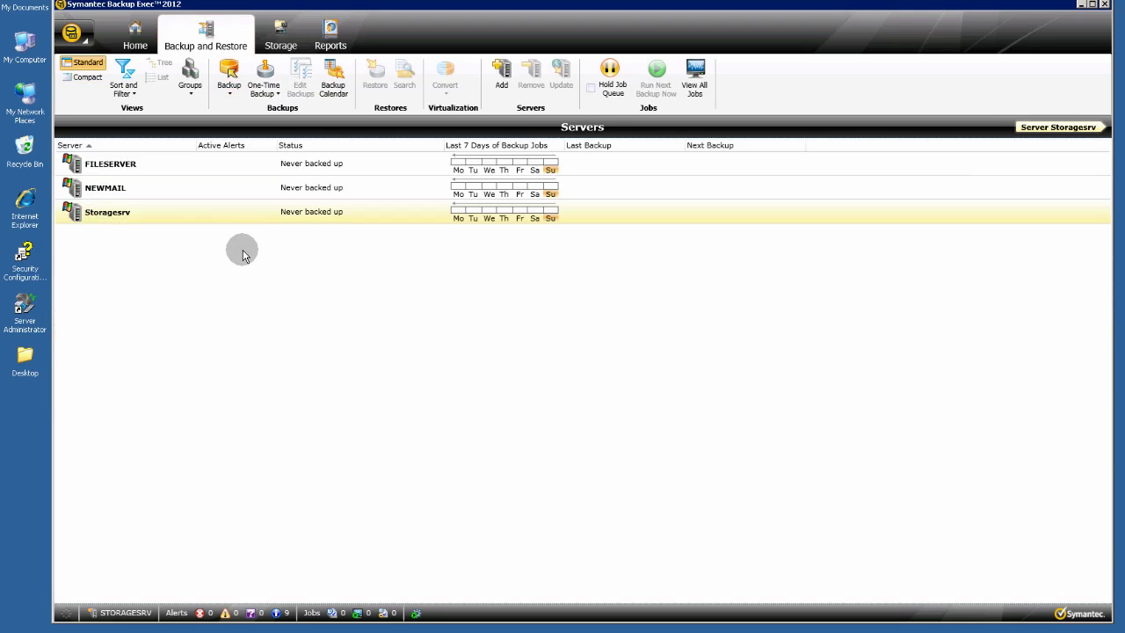
{"action": "left_click", "coordinate": [111, 163]}
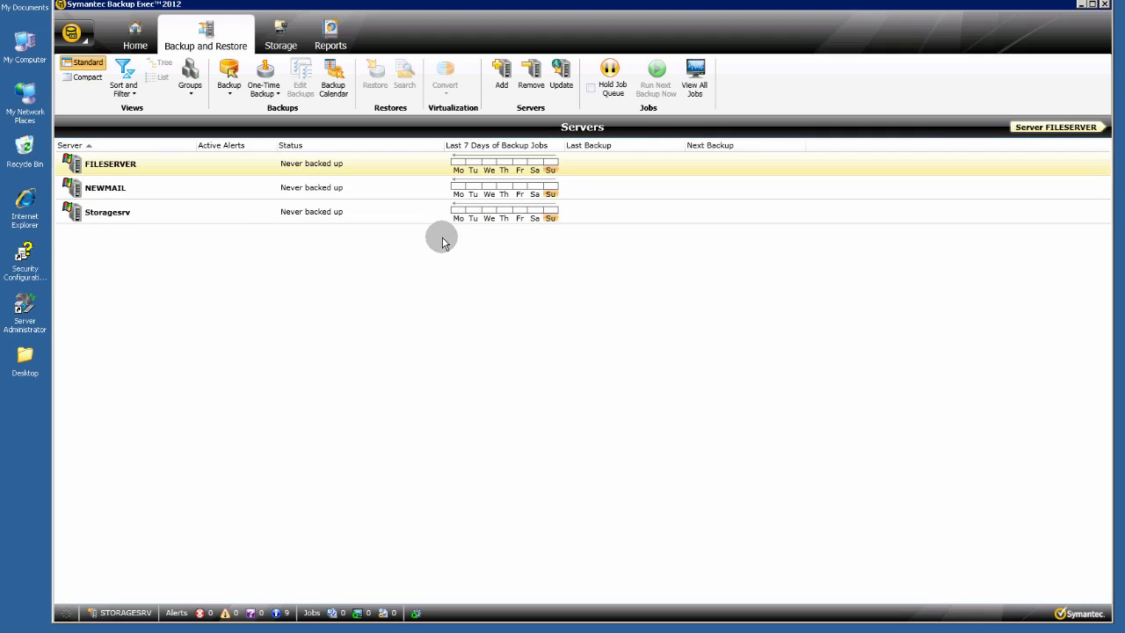
{"action": "left_click", "coordinate": [503, 77]}
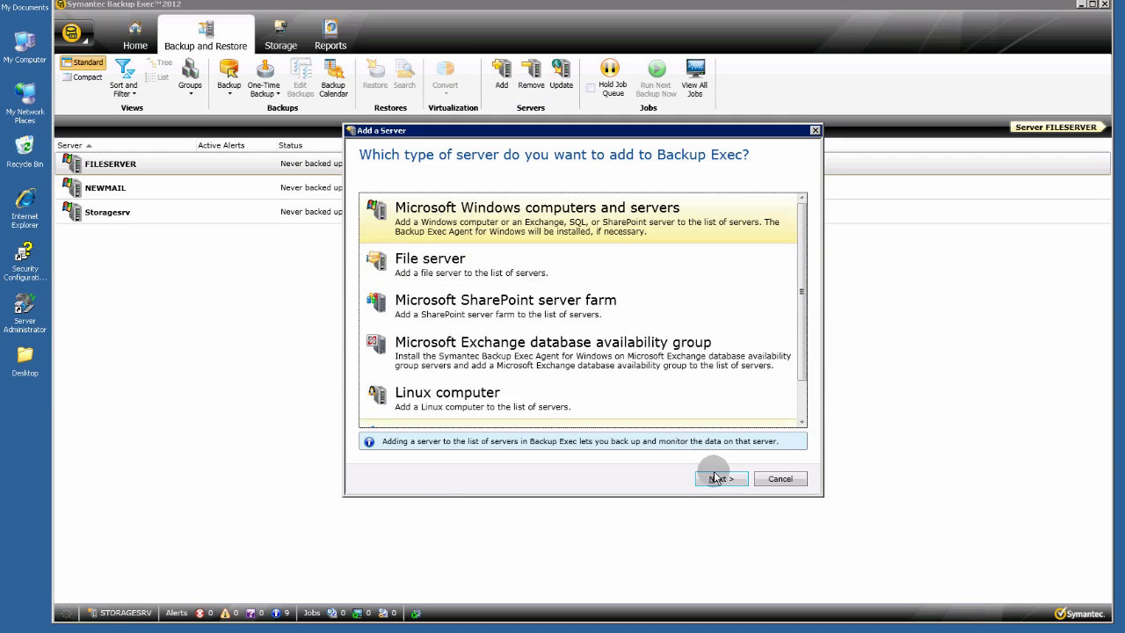
{"action": "left_click", "coordinate": [718, 479]}
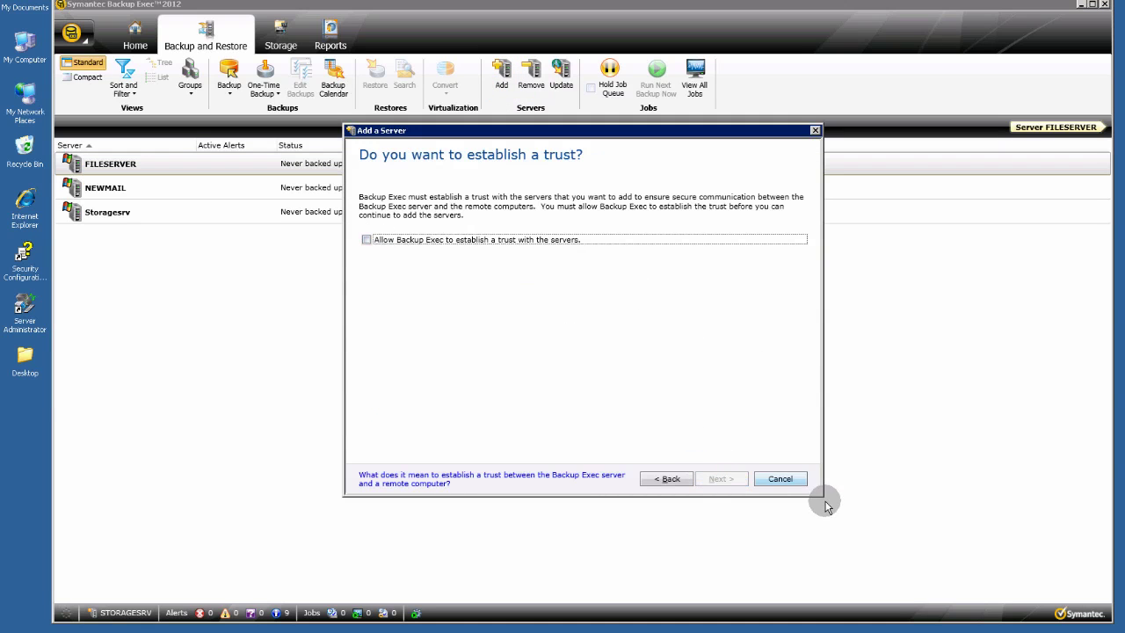
{"action": "left_click", "coordinate": [780, 479]}
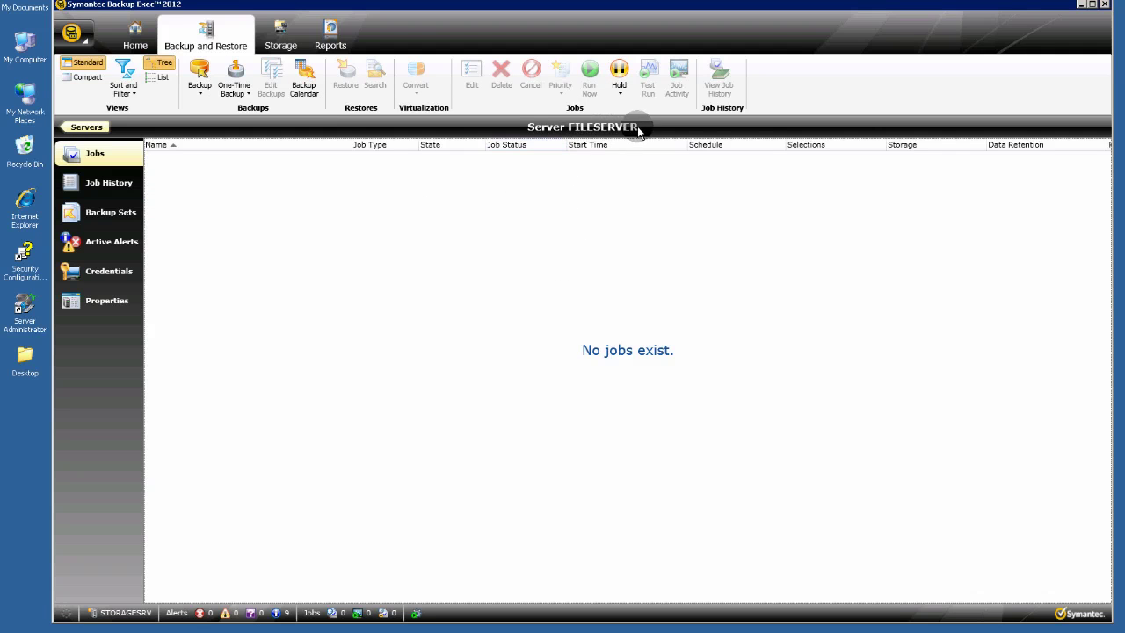
Create a Back Up to Disk job named Fileserver_Backup and edit its FILESERVER selections.
{"action": "left_click", "coordinate": [199, 81]}
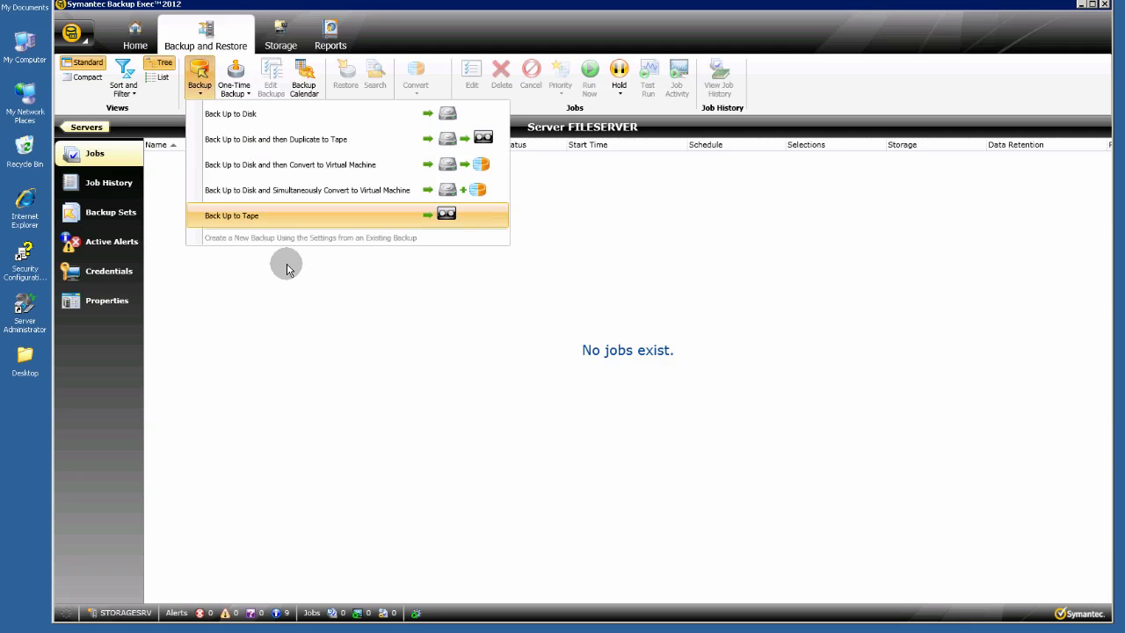
{"action": "left_click", "coordinate": [251, 114]}
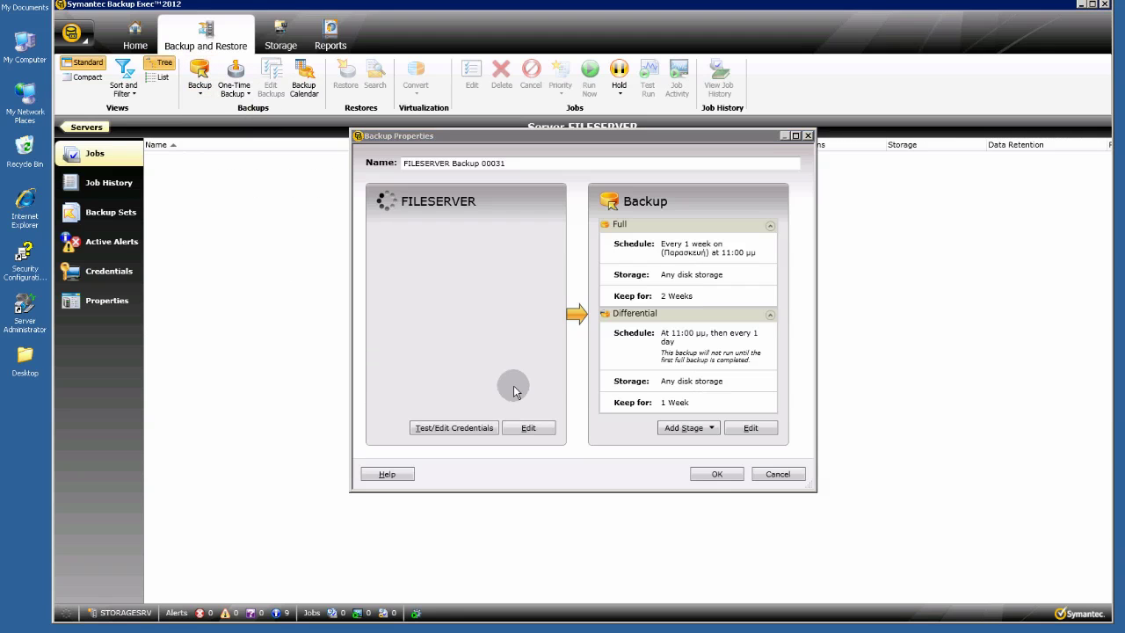
{"action": "left_click_drag", "start_coordinate": [574, 135], "coordinate": [567, 150]}
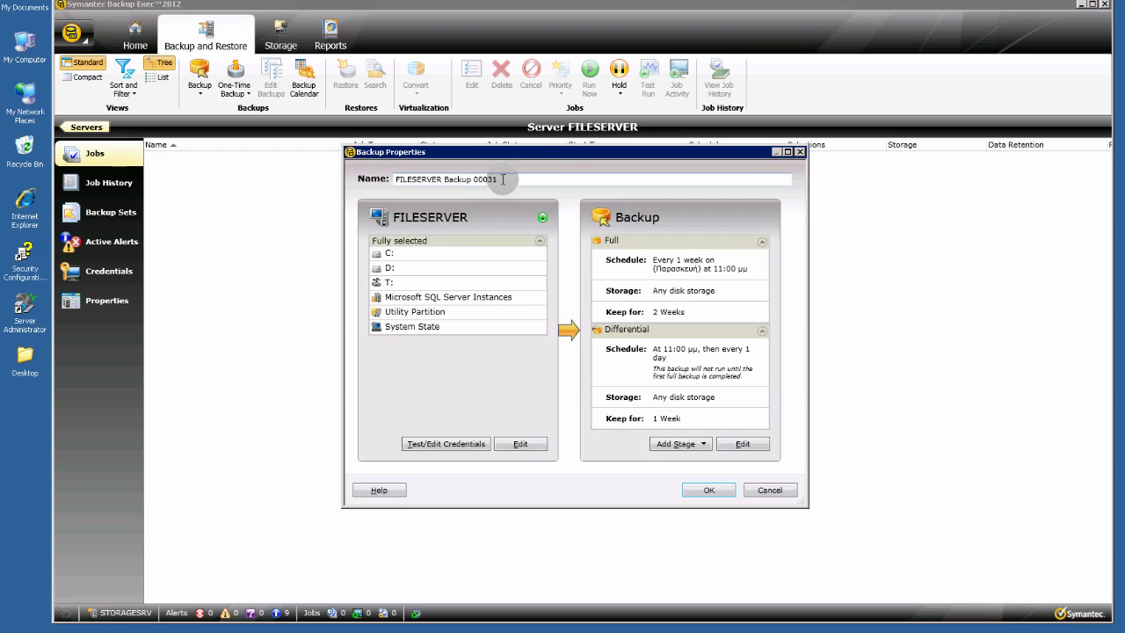
{"action": "left_click_drag", "start_coordinate": [502, 179], "coordinate": [349, 187]}
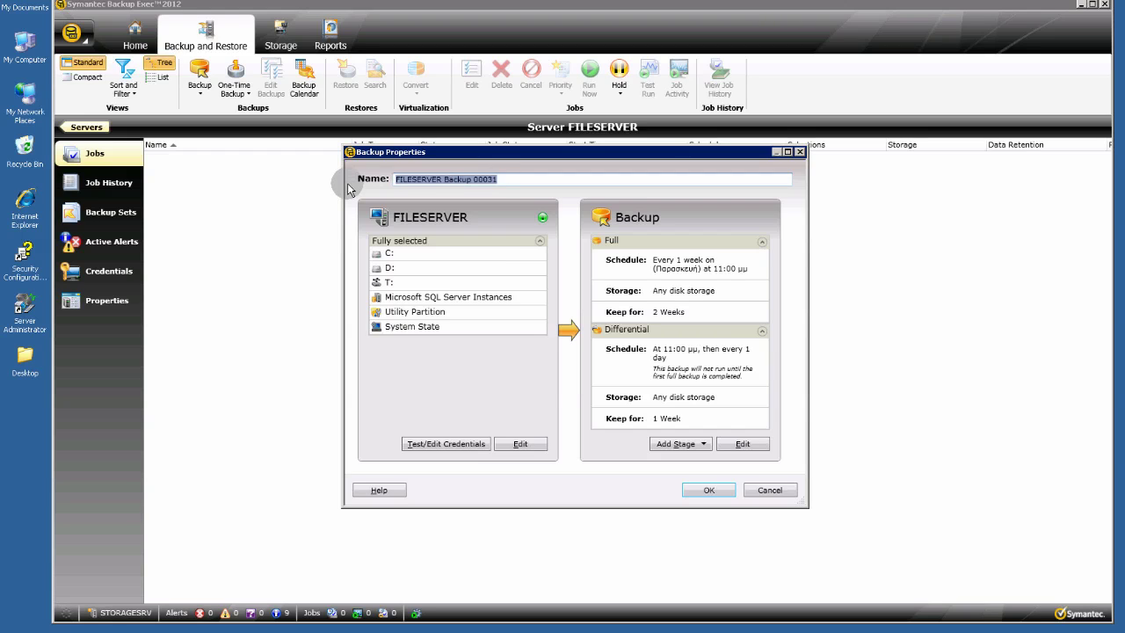
{"action": "type", "text": "File"}
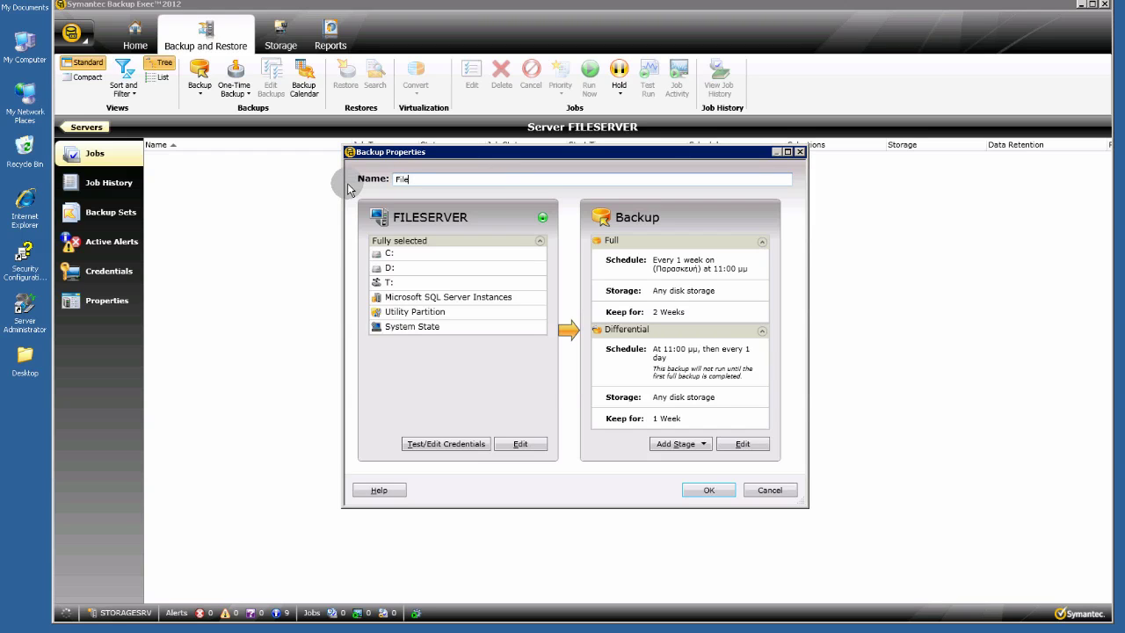
{"action": "type", "text": "server_Backup"}
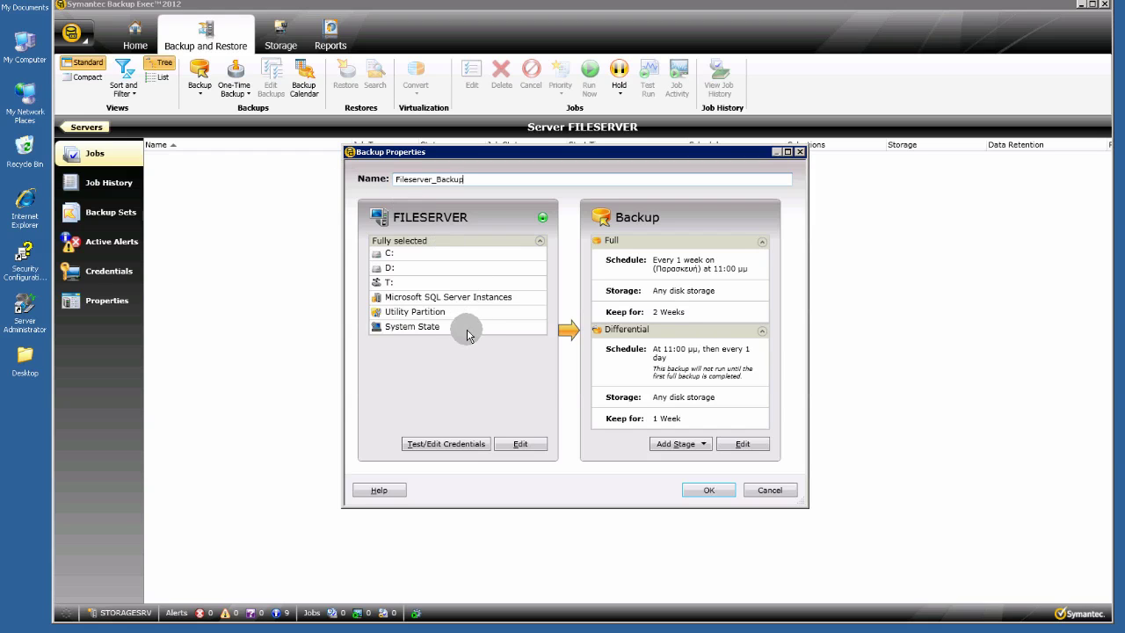
{"action": "left_click", "coordinate": [521, 444]}
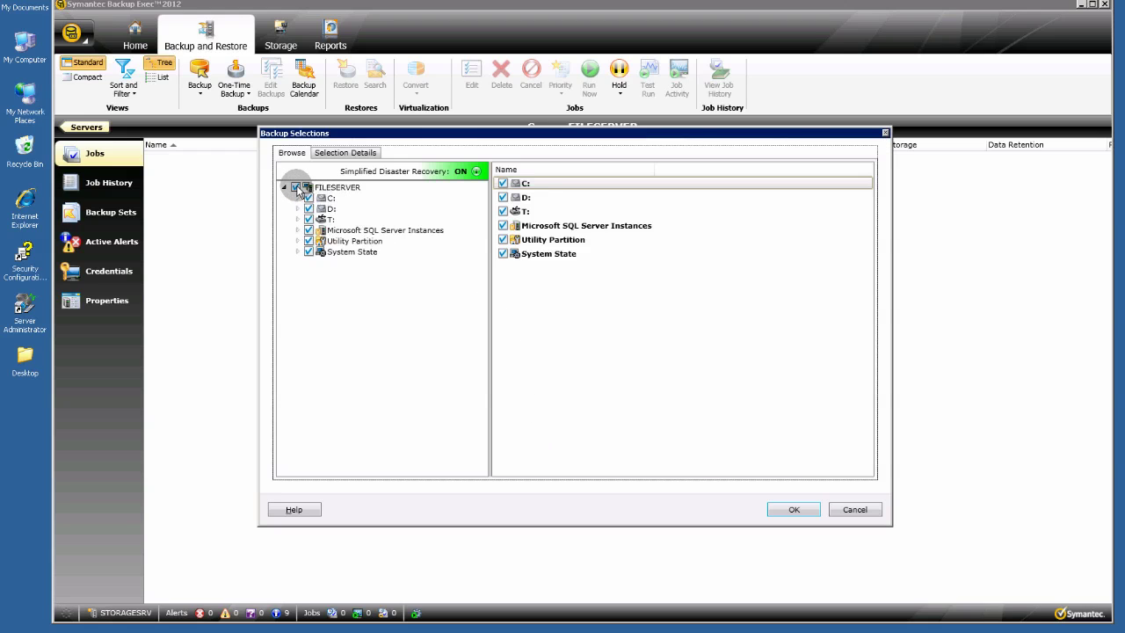
Uncheck all FILESERVER items, include D:'s Users_Data folder and System State, and confirm.
{"action": "left_click", "coordinate": [296, 188]}
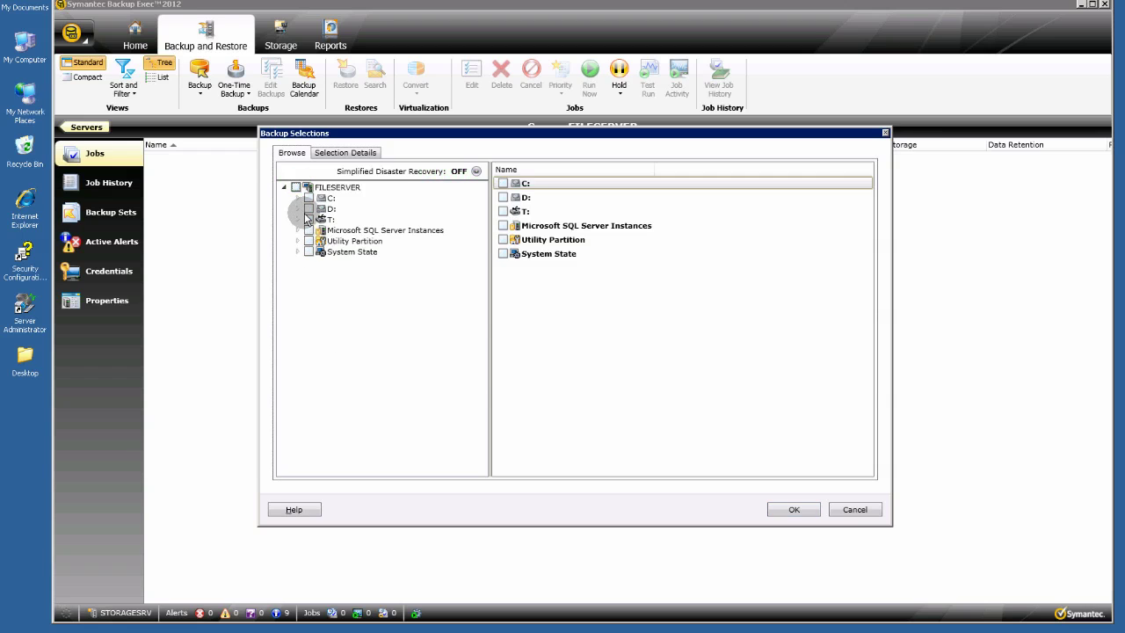
{"action": "left_click", "coordinate": [297, 208]}
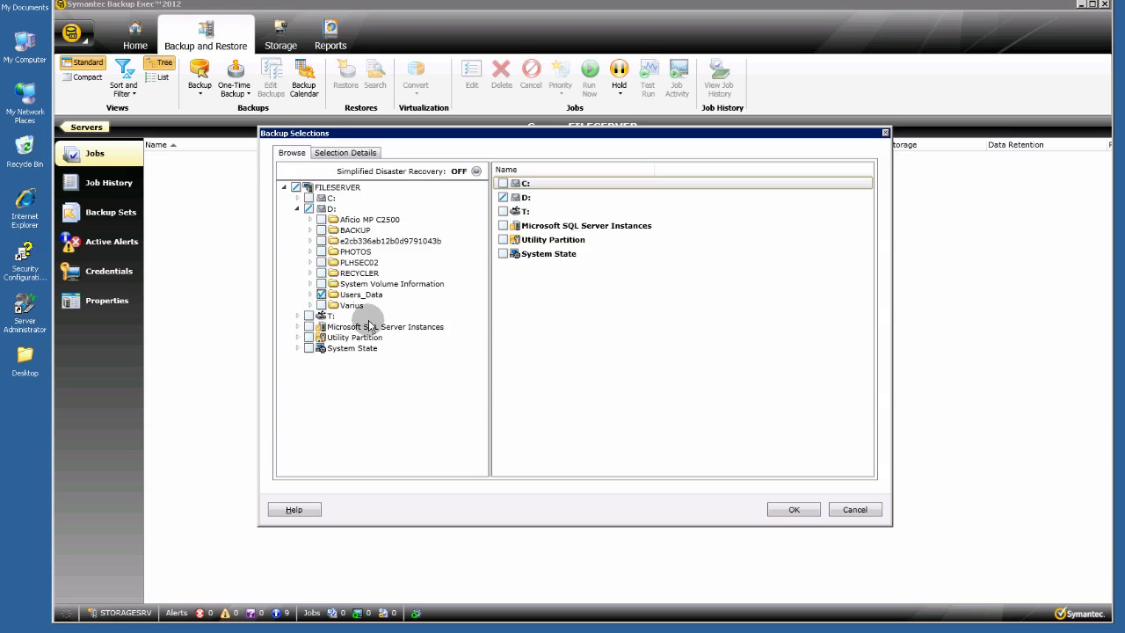
{"action": "left_click", "coordinate": [309, 349]}
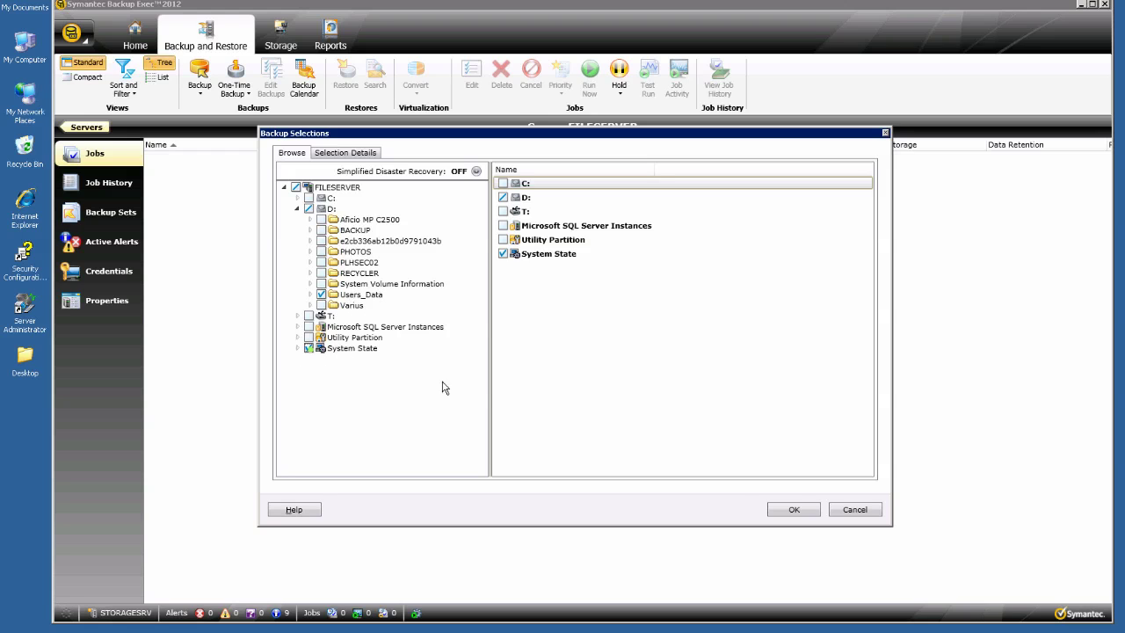
{"action": "left_click", "coordinate": [792, 510]}
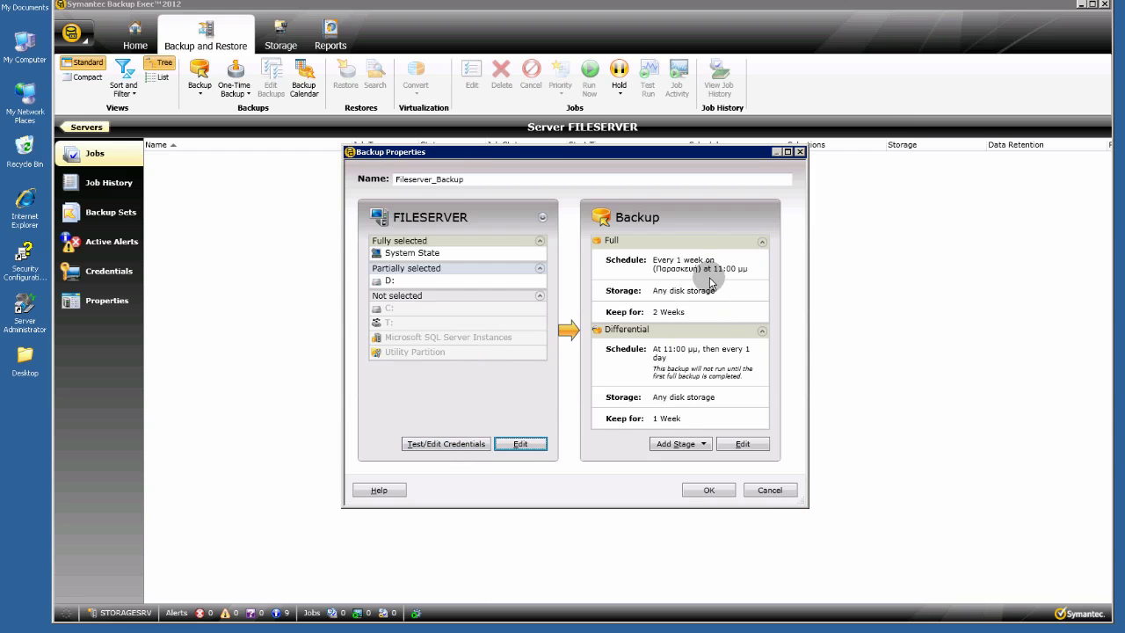
Move the weekly full backup from Friday to Sunday.
{"action": "left_click", "coordinate": [764, 444]}
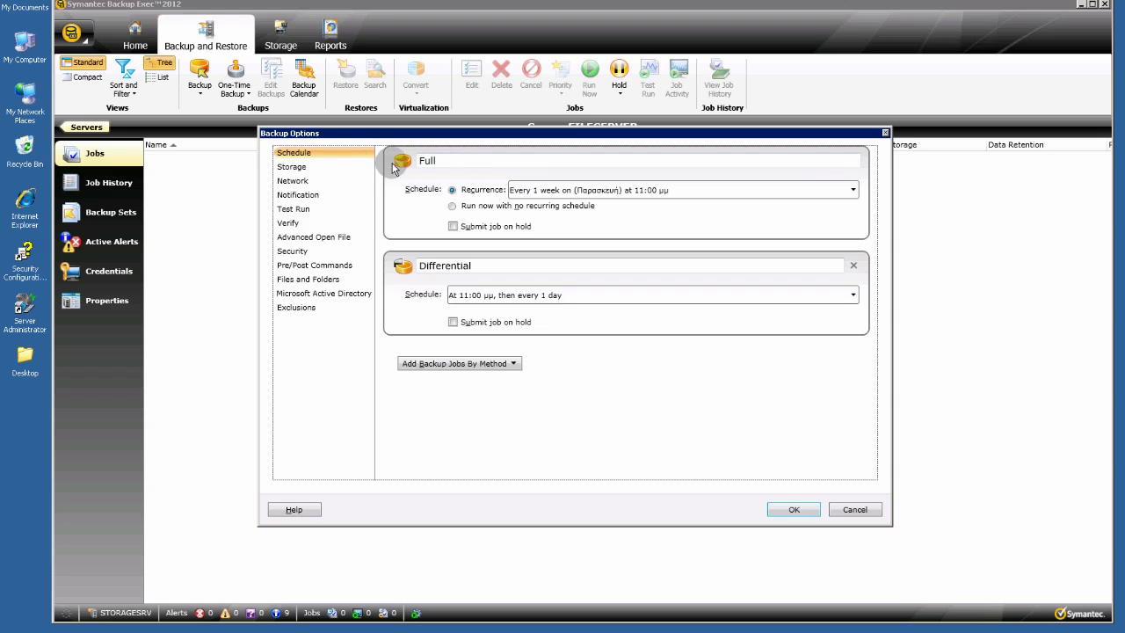
{"action": "left_click", "coordinate": [852, 191]}
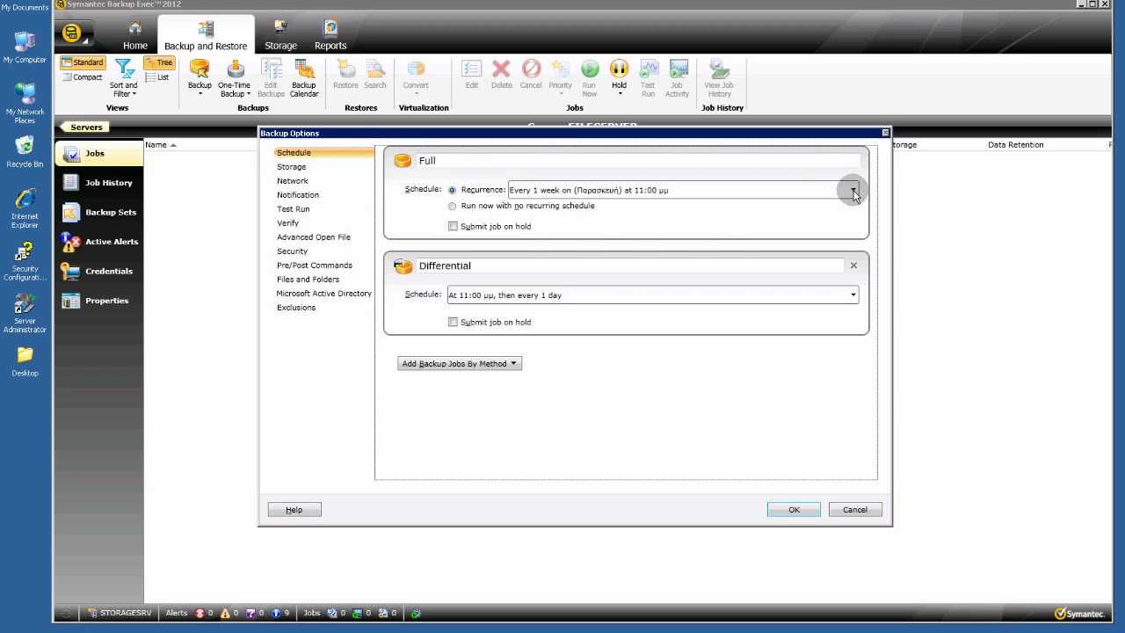
{"action": "left_click", "coordinate": [852, 191]}
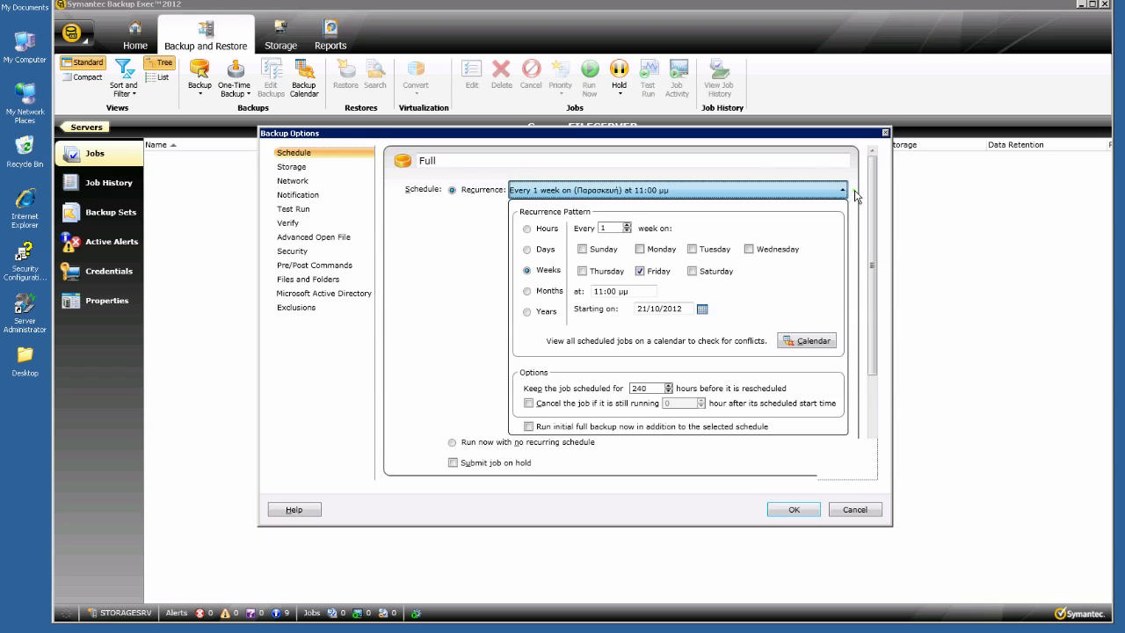
{"action": "left_click", "coordinate": [581, 250]}
{"action": "left_click", "coordinate": [640, 271]}
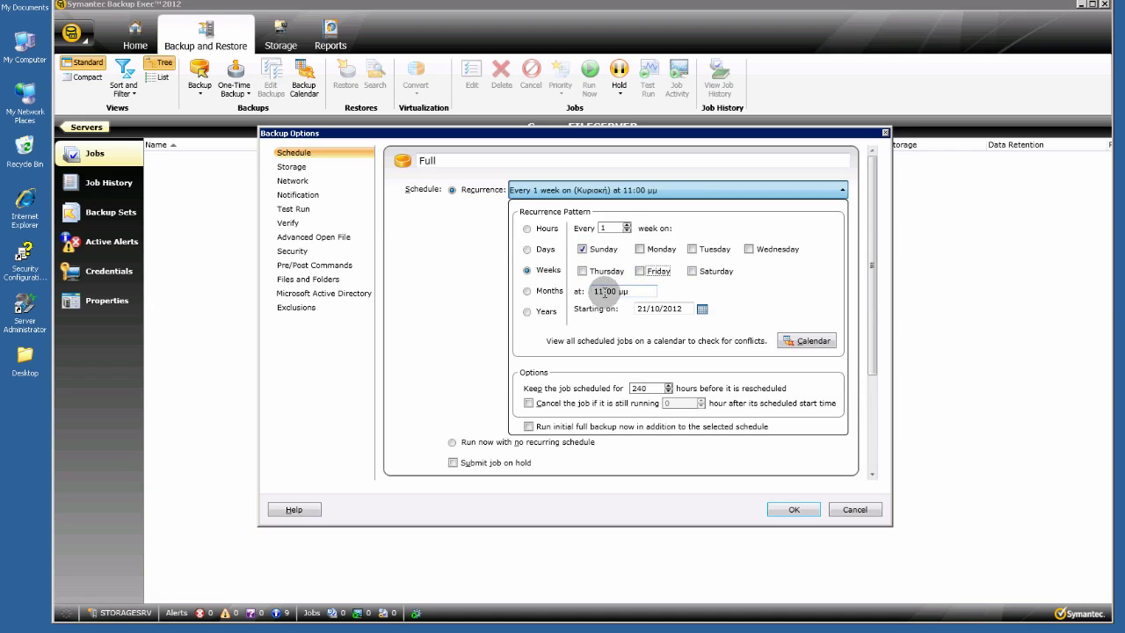
Set the full backup start time to 8:00 pm.
{"action": "left_click", "coordinate": [579, 301]}
{"action": "left_click", "coordinate": [600, 293]}
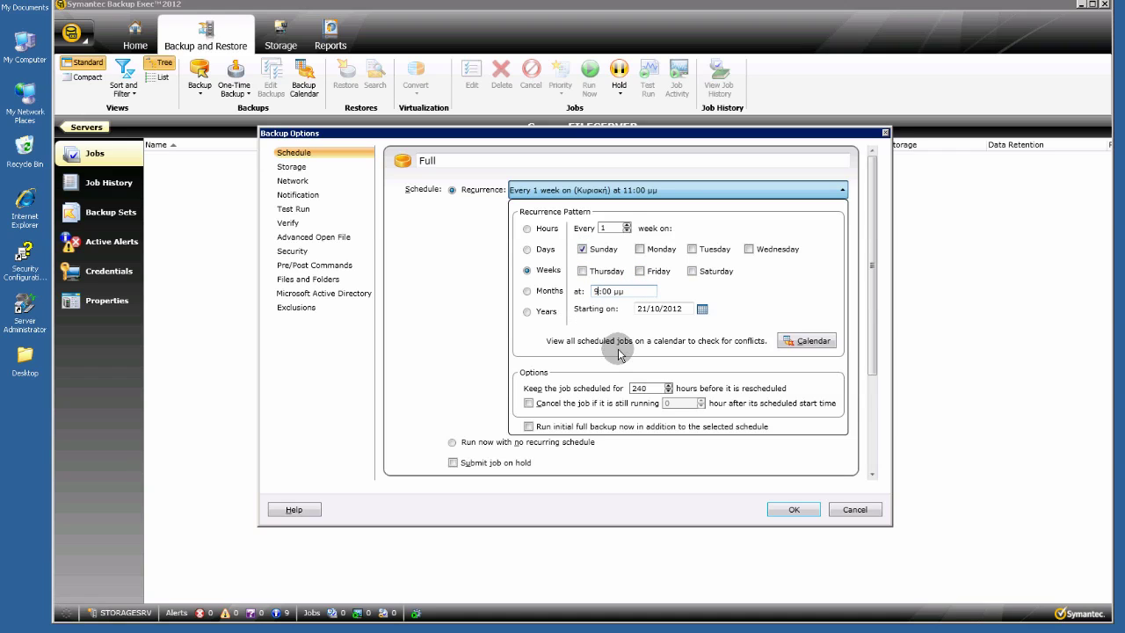
{"action": "type", "text": "9"}
{"action": "left_click", "coordinate": [587, 294]}
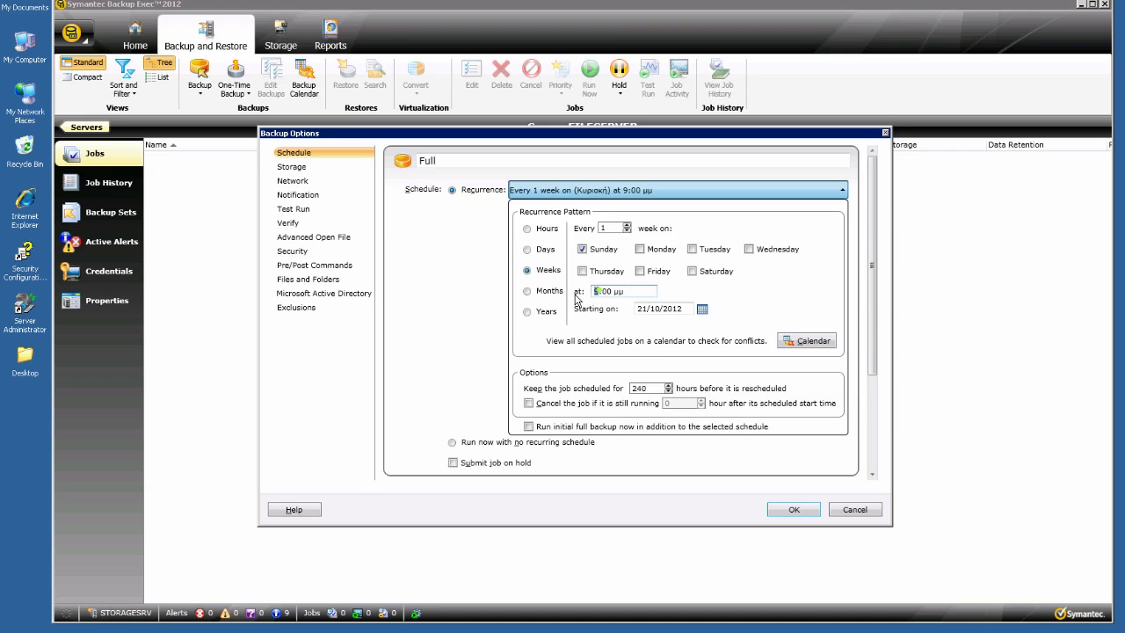
{"action": "type", "text": "8"}
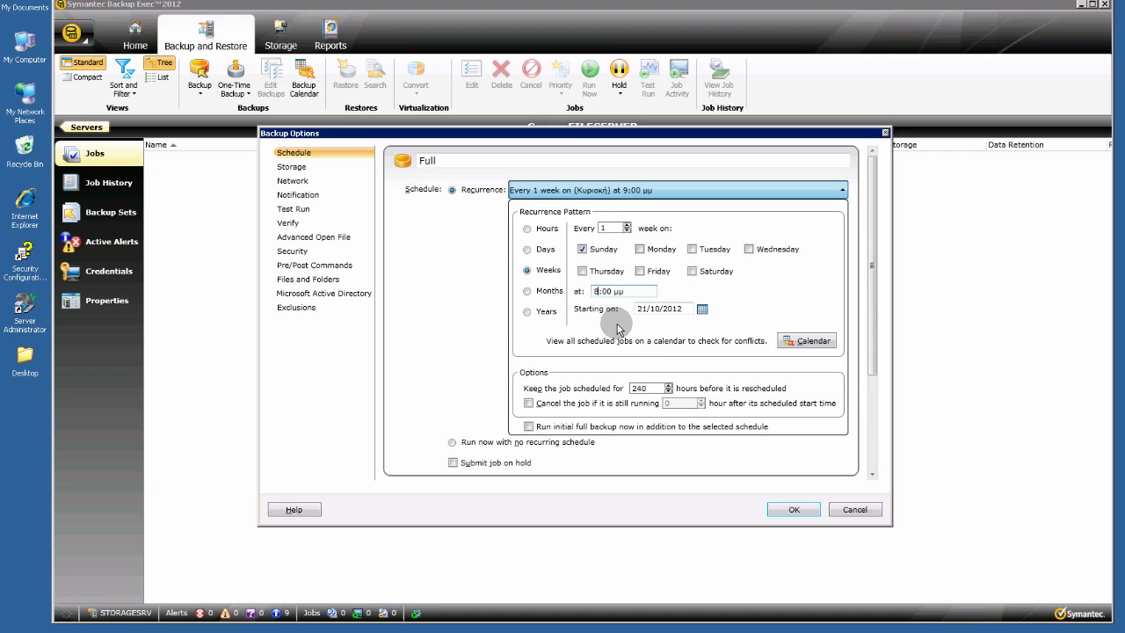
{"action": "left_click", "coordinate": [627, 323]}
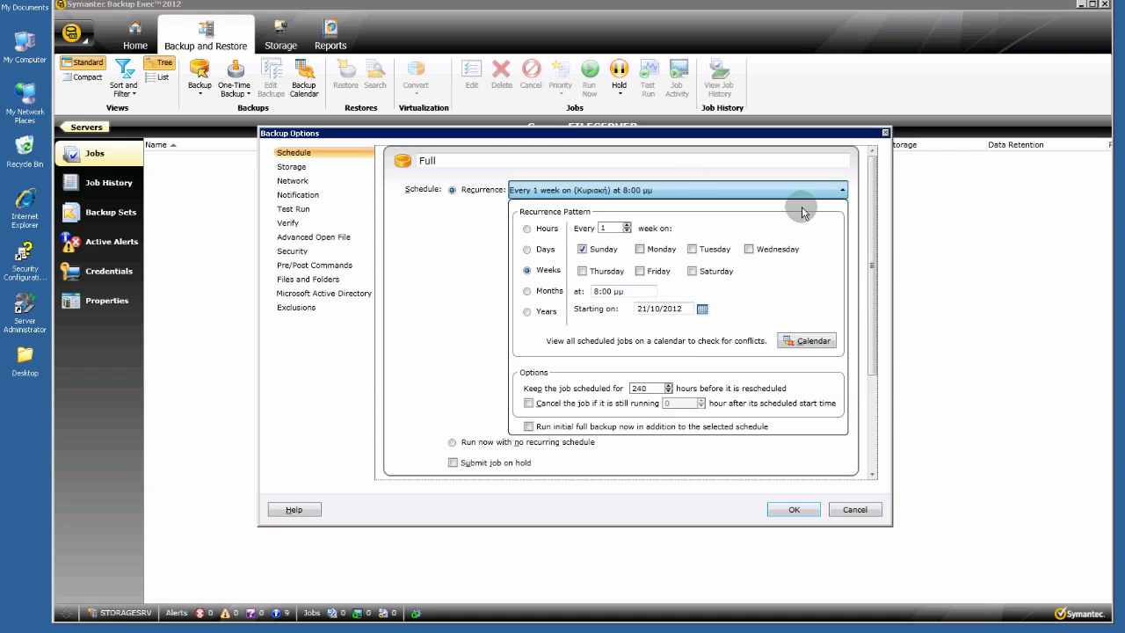
{"action": "left_click", "coordinate": [839, 190]}
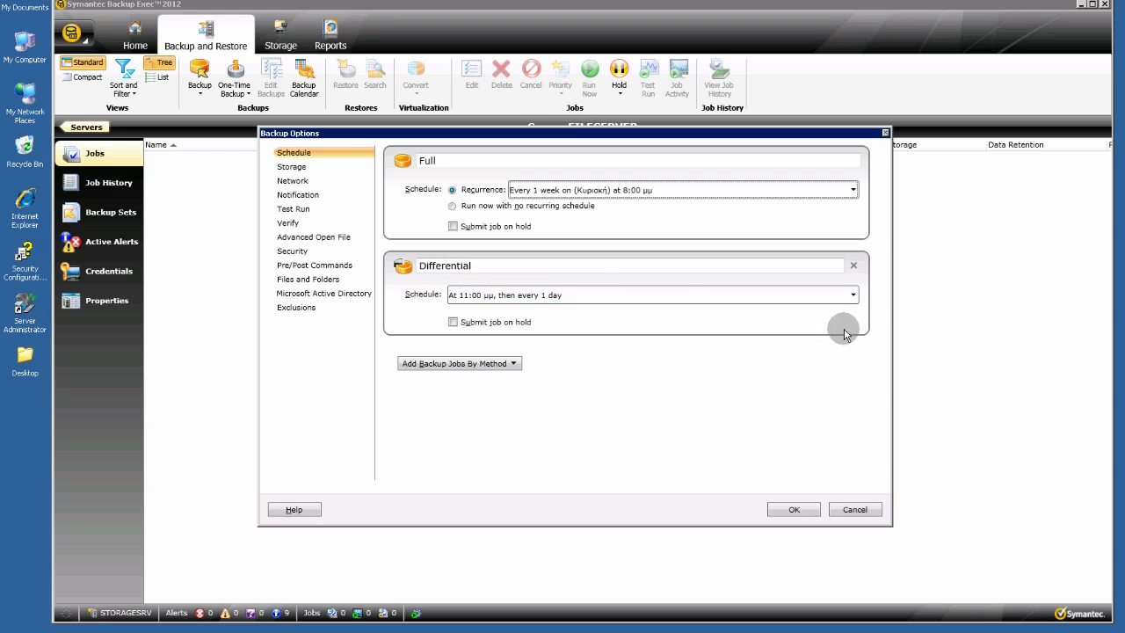
{"action": "left_click", "coordinate": [851, 295]}
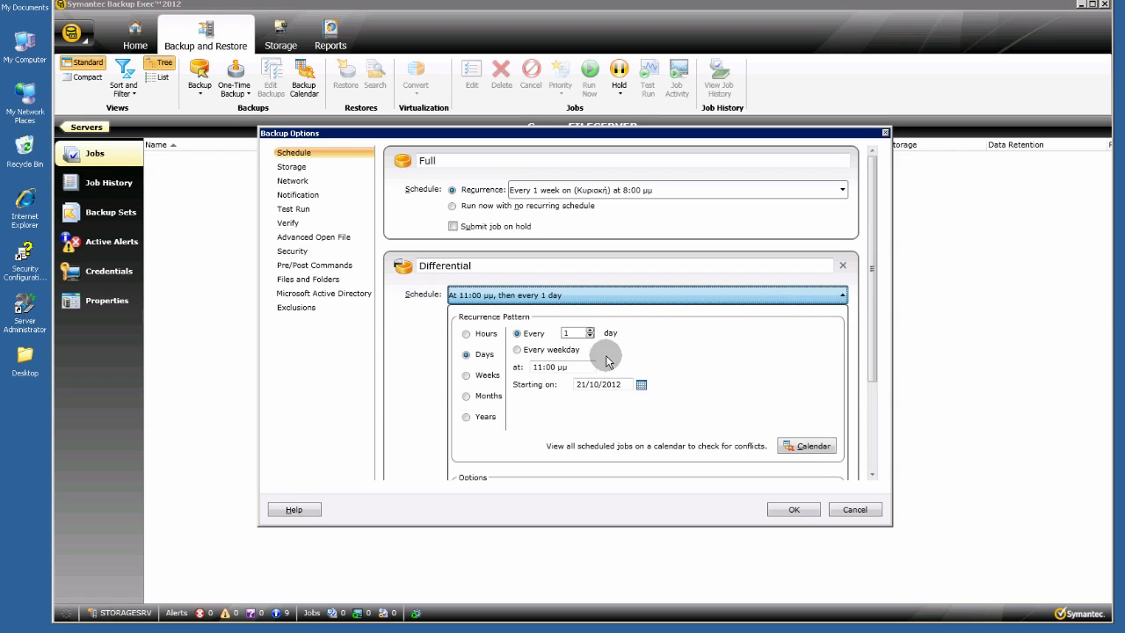
Make the differential backup weekly on Monday through Saturday, excluding Sunday.
{"action": "left_click", "coordinate": [466, 375]}
{"action": "left_click", "coordinate": [579, 354]}
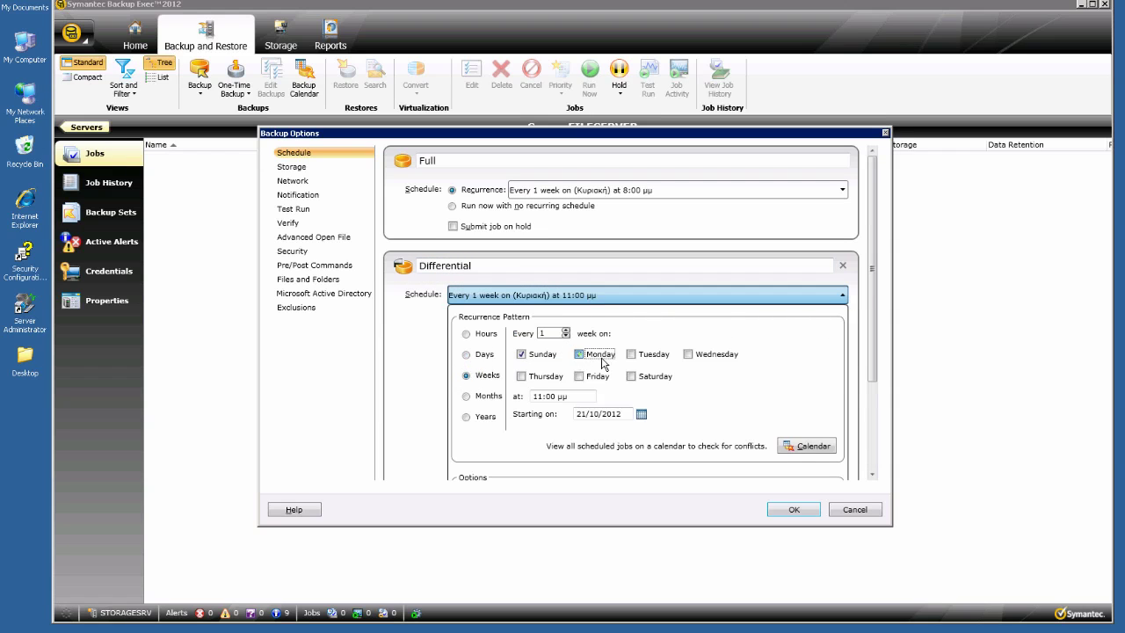
{"action": "left_click", "coordinate": [630, 354]}
{"action": "left_click", "coordinate": [687, 353]}
{"action": "left_click", "coordinate": [522, 376]}
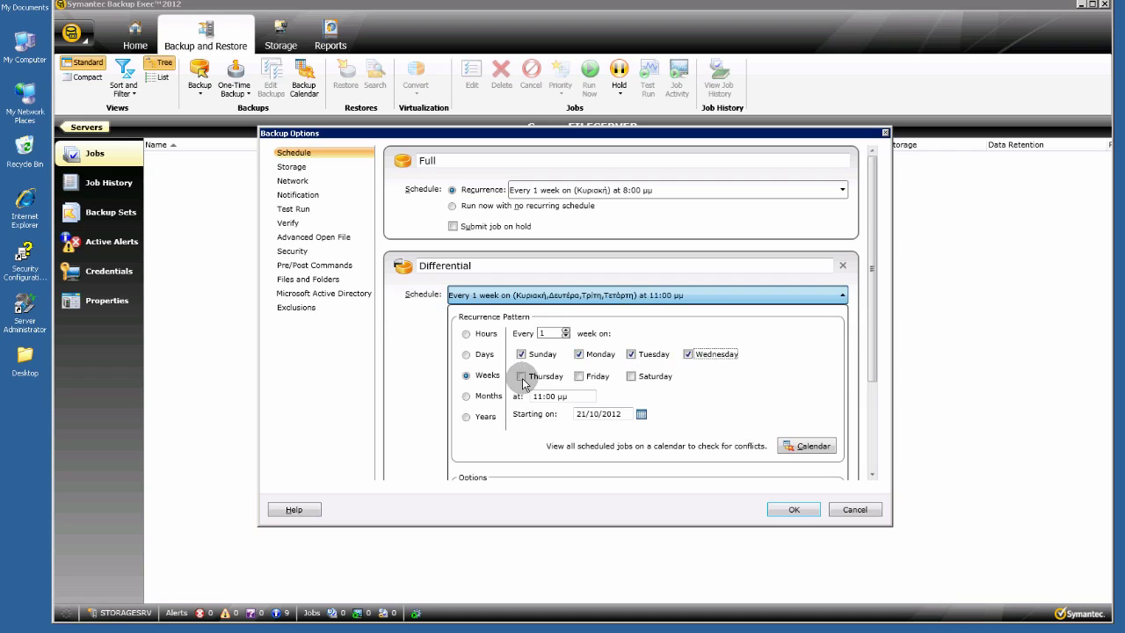
{"action": "left_click", "coordinate": [579, 376]}
{"action": "left_click", "coordinate": [630, 376]}
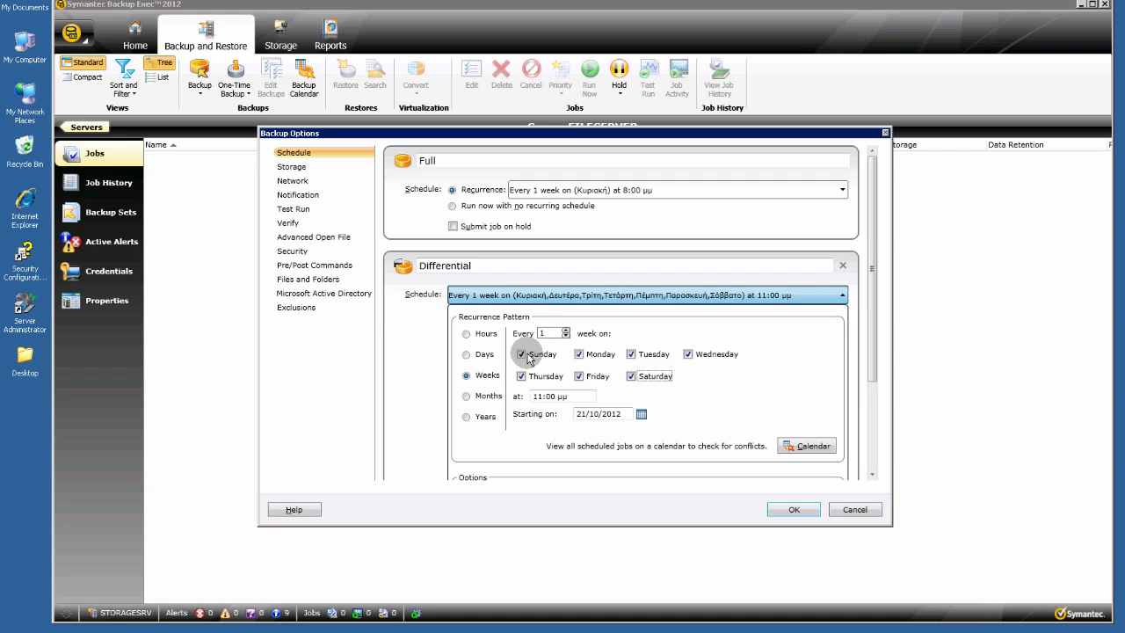
{"action": "left_click", "coordinate": [522, 355]}
Set the differential backup start time to 8:00 pm.
{"action": "left_click", "coordinate": [539, 397]}
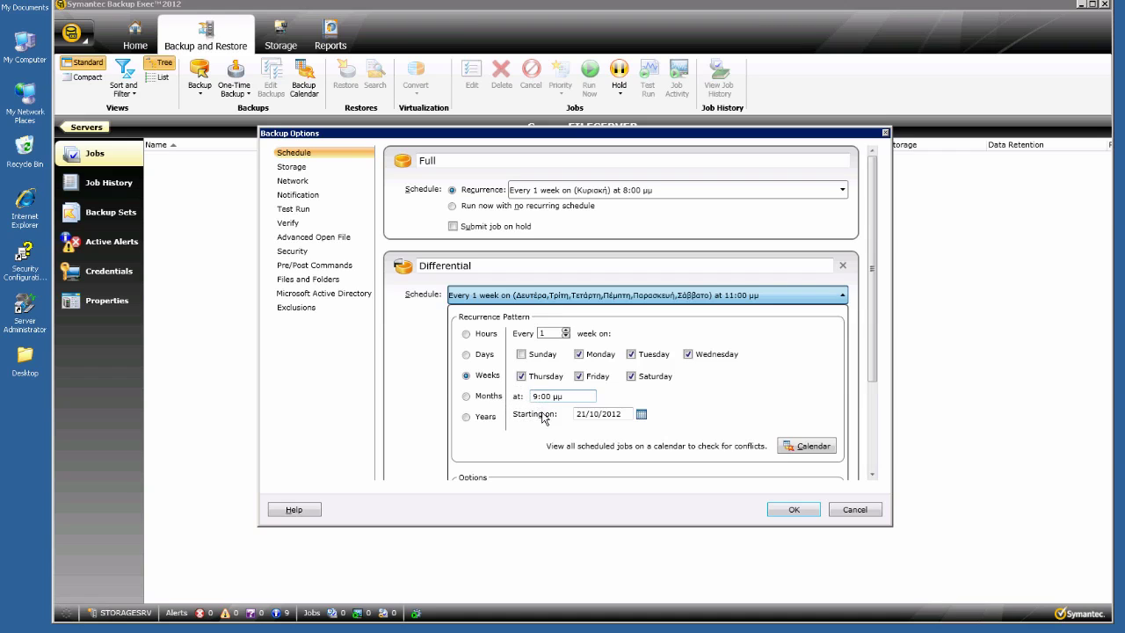
{"action": "type", "text": "9"}
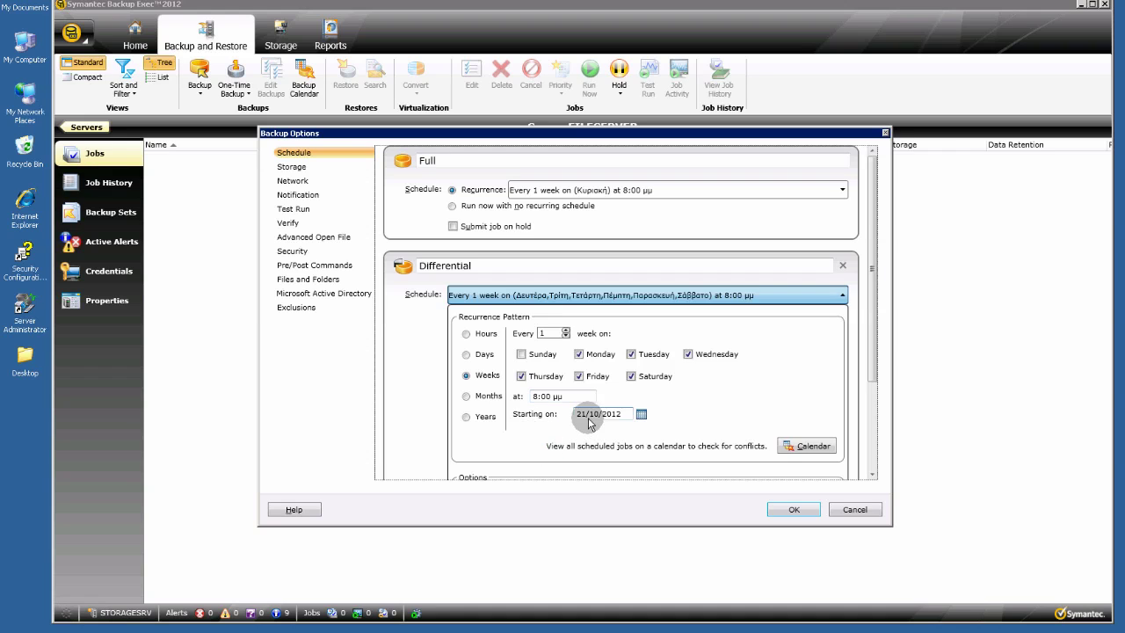
{"action": "left_click", "coordinate": [579, 413]}
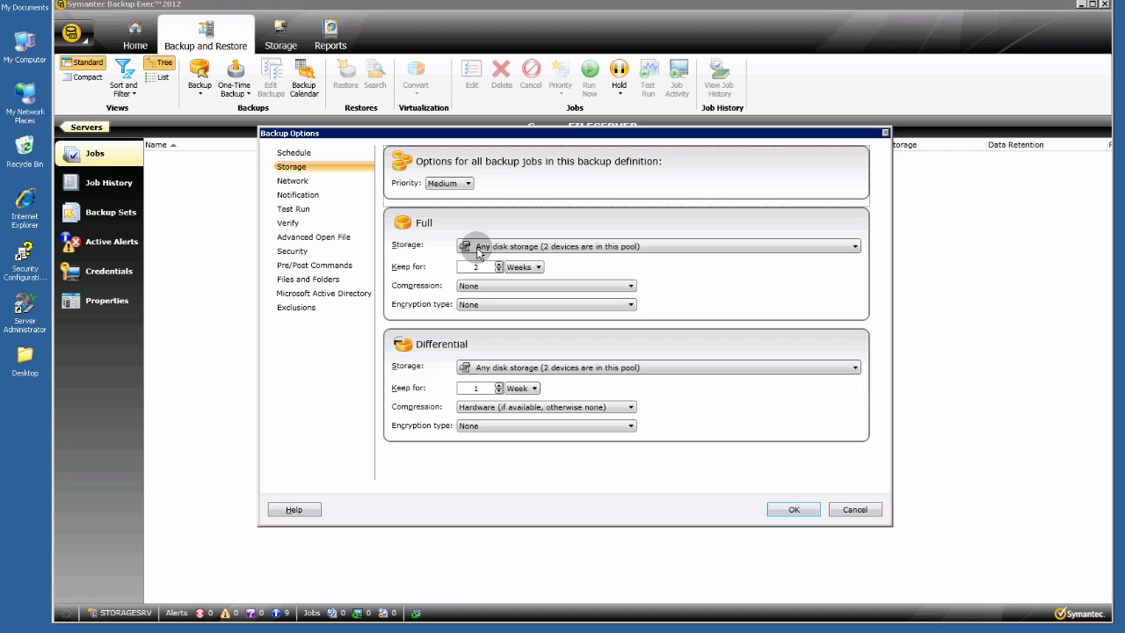
Choose Users_Data as the storage for both the full and differential backups.
{"action": "left_click", "coordinate": [856, 248]}
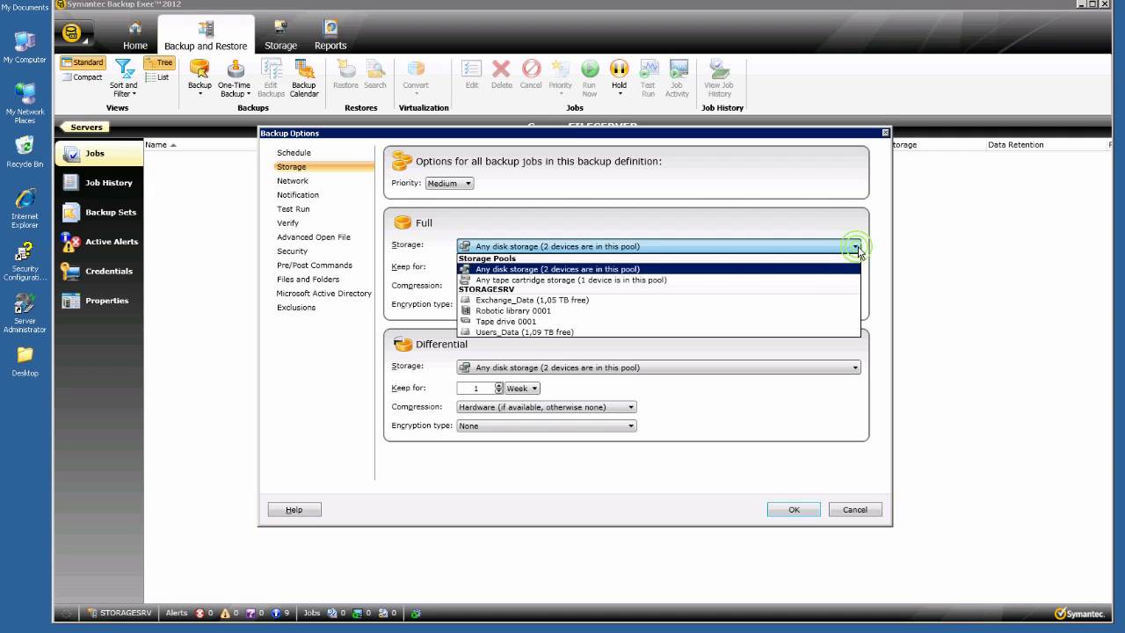
{"action": "left_click", "coordinate": [520, 332]}
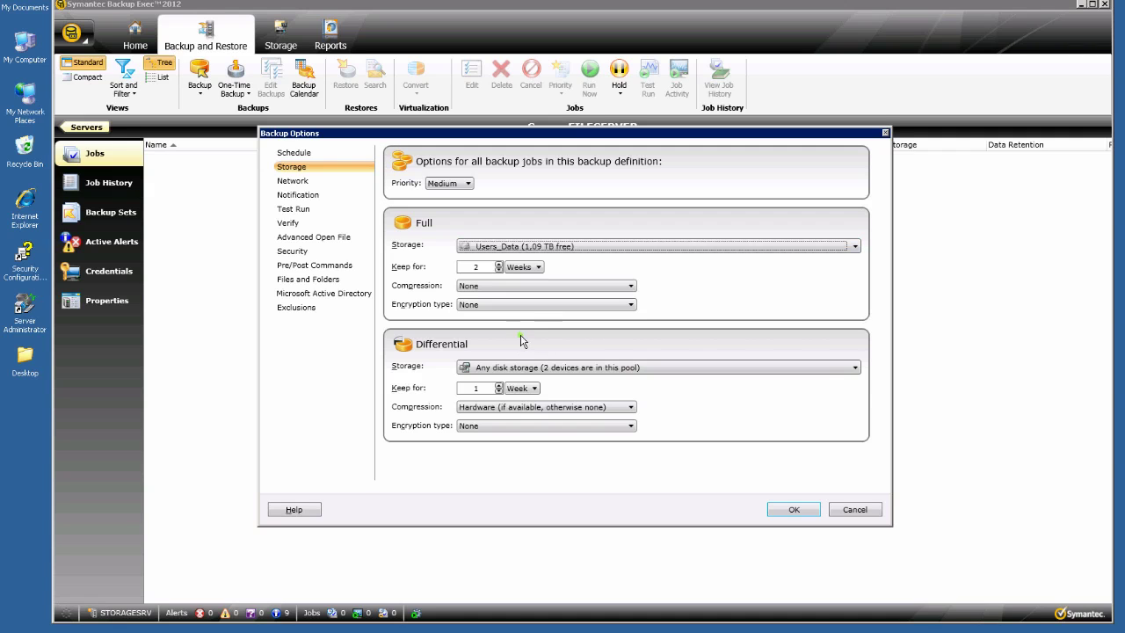
{"action": "left_click", "coordinate": [856, 369]}
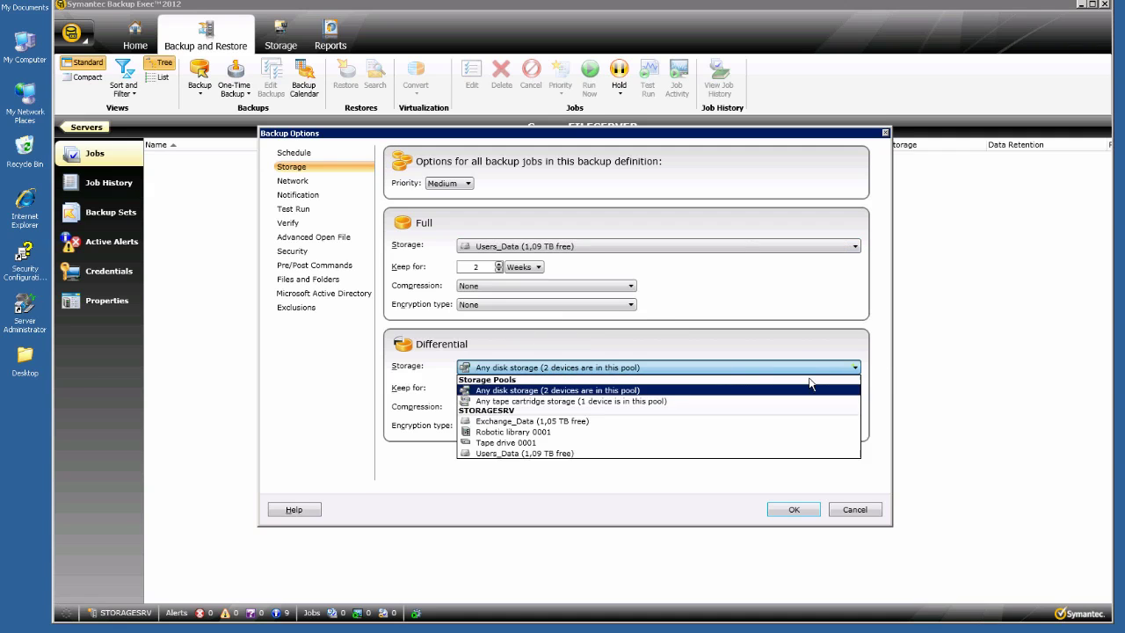
{"action": "left_click", "coordinate": [503, 454]}
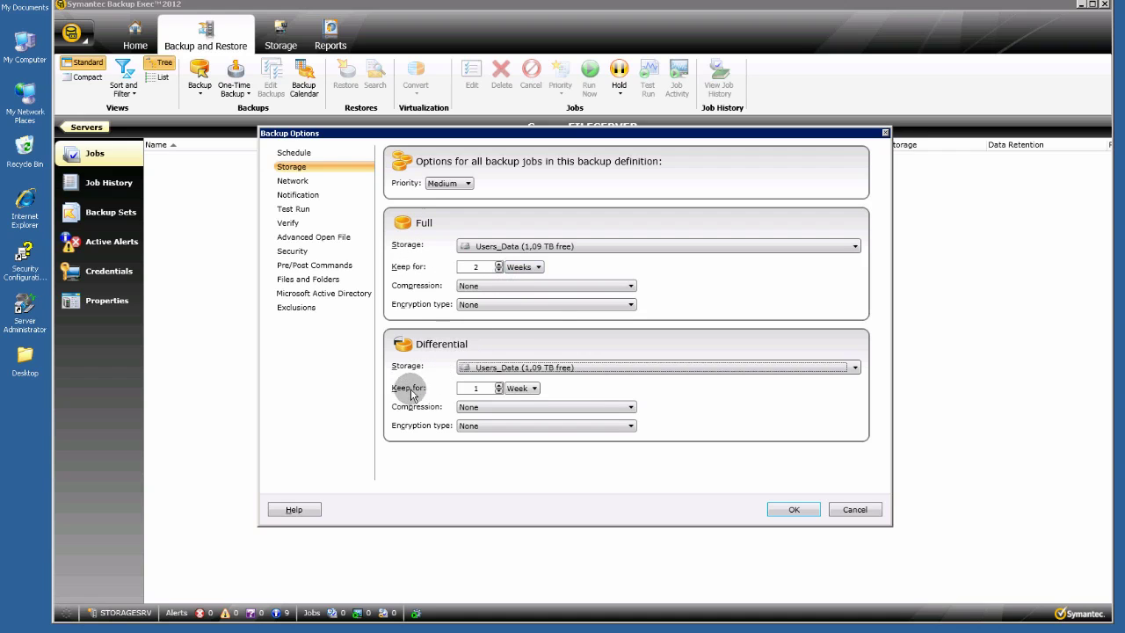
Verify both full and differential backups as separate jobs after they finish.
{"action": "left_click", "coordinate": [301, 225]}
{"action": "left_click", "coordinate": [410, 211]}
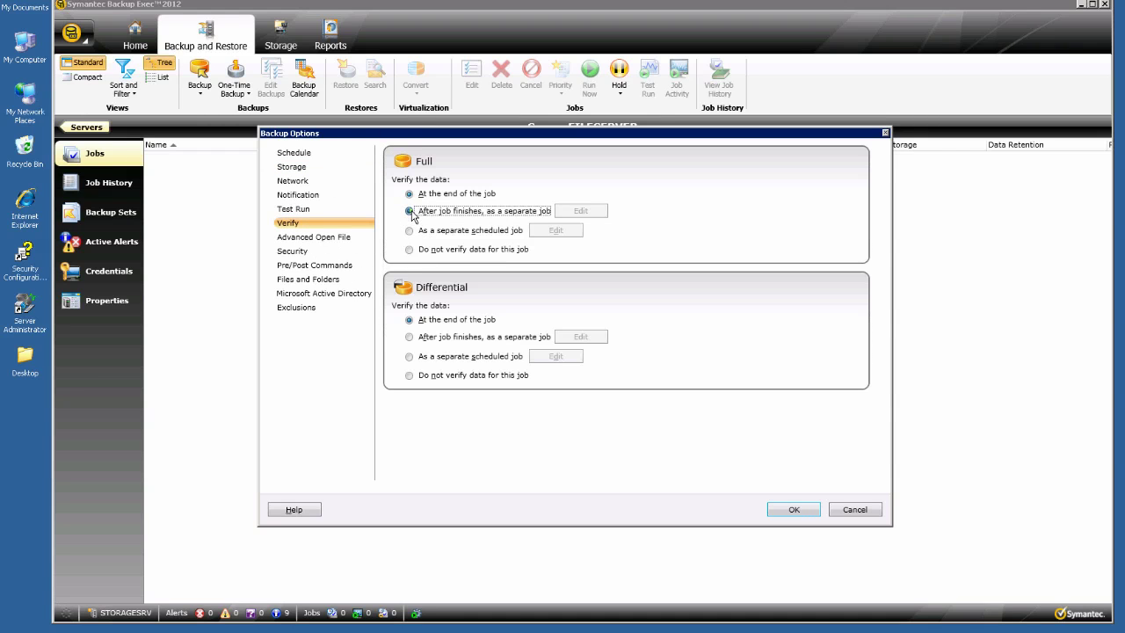
{"action": "left_click", "coordinate": [409, 336]}
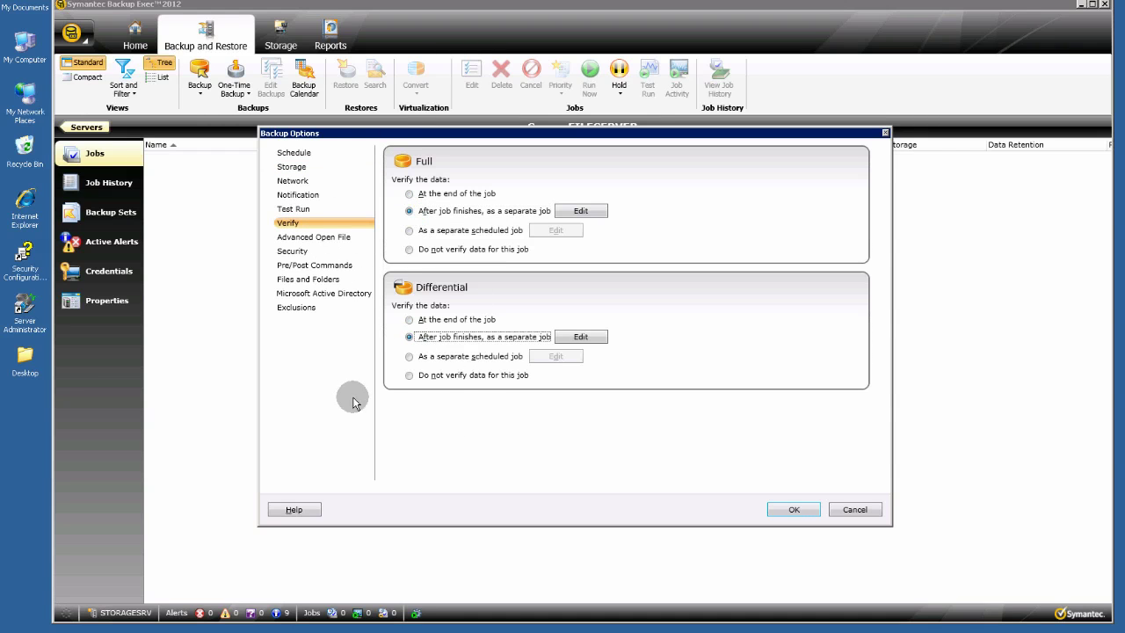
Review the storage and schedule settings, then save the Fileserver_Backup job.
{"action": "left_click", "coordinate": [295, 167]}
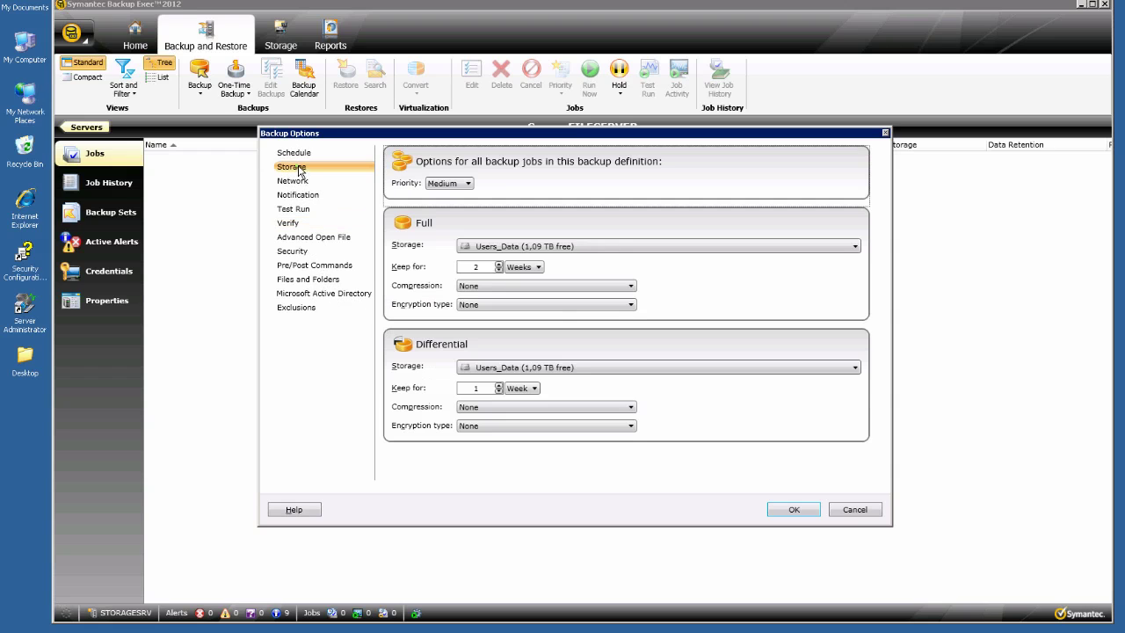
{"action": "left_click", "coordinate": [297, 153]}
{"action": "left_click", "coordinate": [299, 167]}
{"action": "left_click", "coordinate": [297, 154]}
{"action": "left_click", "coordinate": [841, 296]}
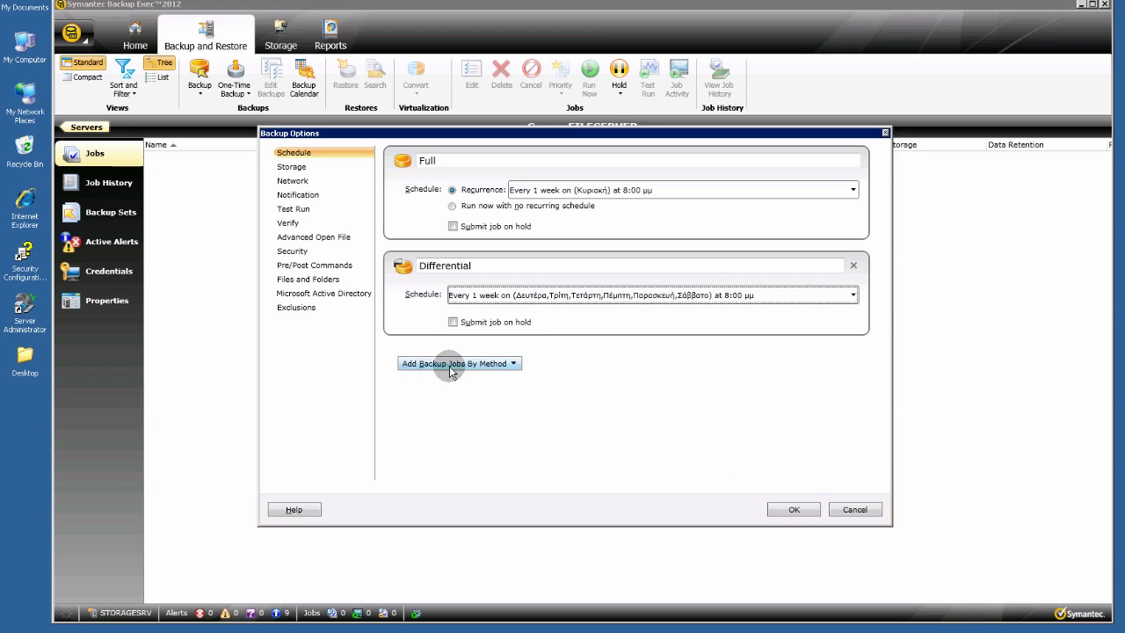
{"action": "left_click", "coordinate": [513, 363]}
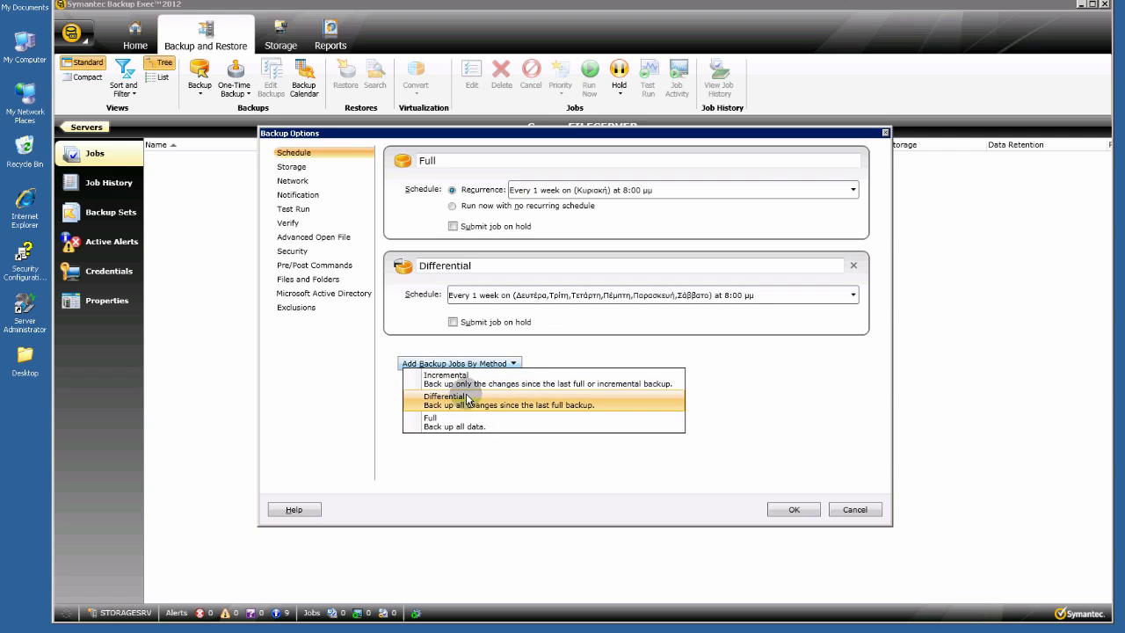
{"action": "left_click", "coordinate": [726, 397]}
{"action": "left_click", "coordinate": [796, 506]}
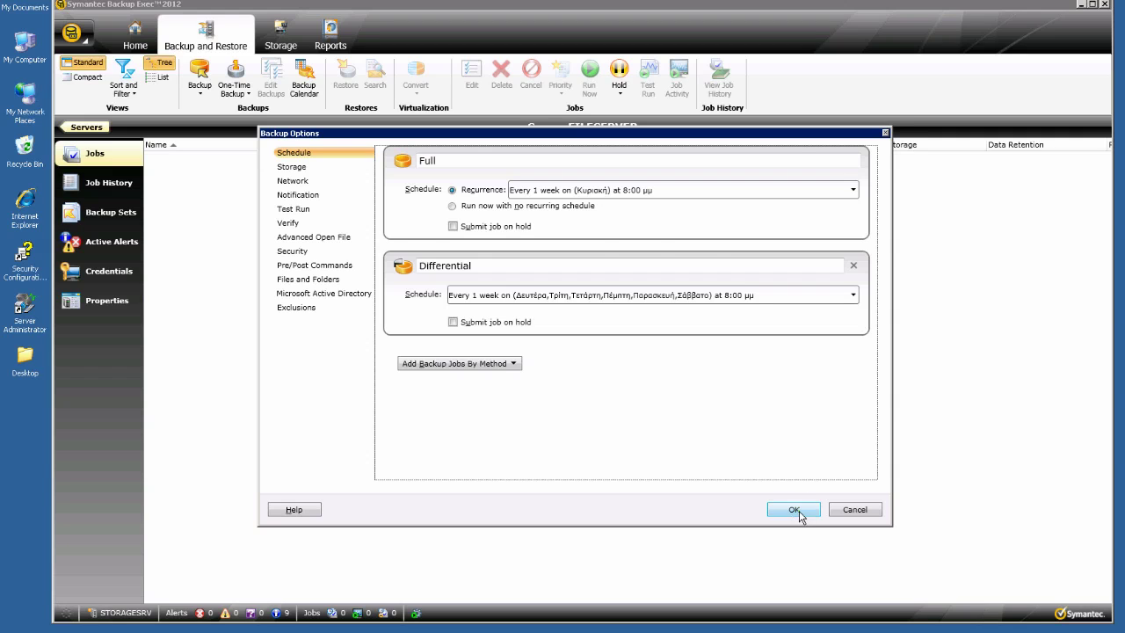
{"action": "left_click", "coordinate": [710, 508]}
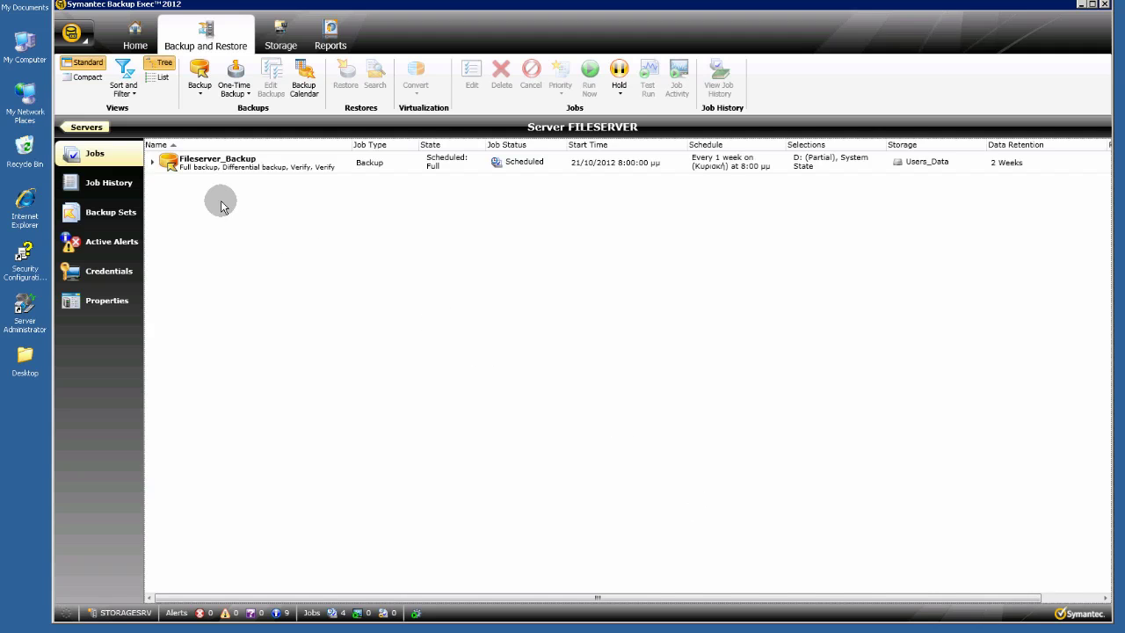
Expand Fileserver_Backup and review its Full and Differential backup jobs to Users_Data.
{"action": "left_click", "coordinate": [153, 165]}
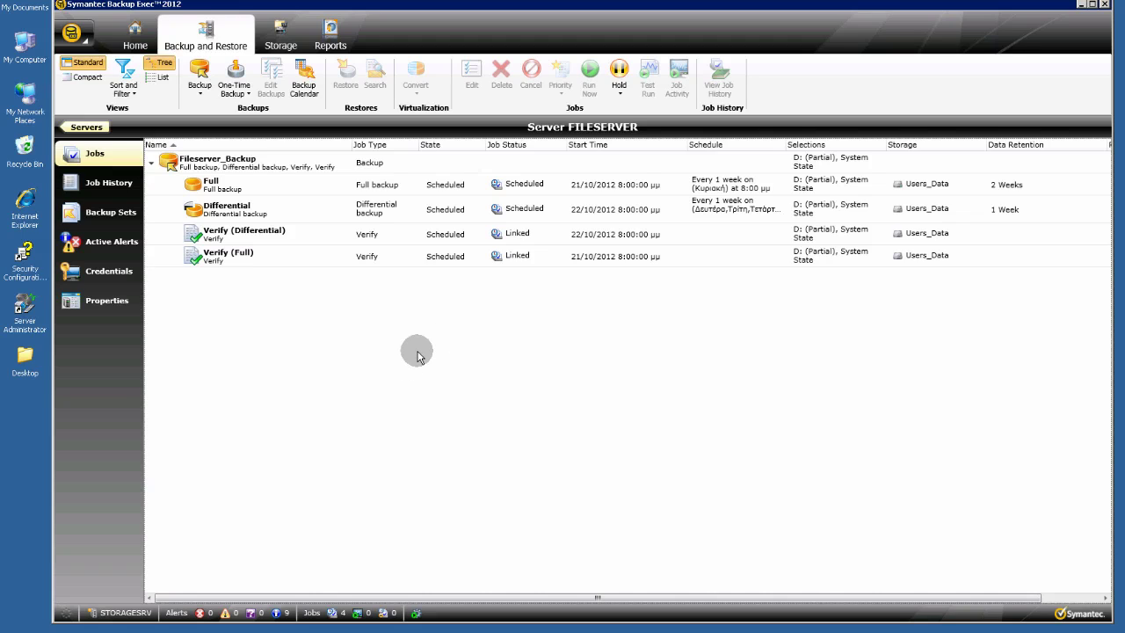
{"action": "left_click", "coordinate": [219, 184]}
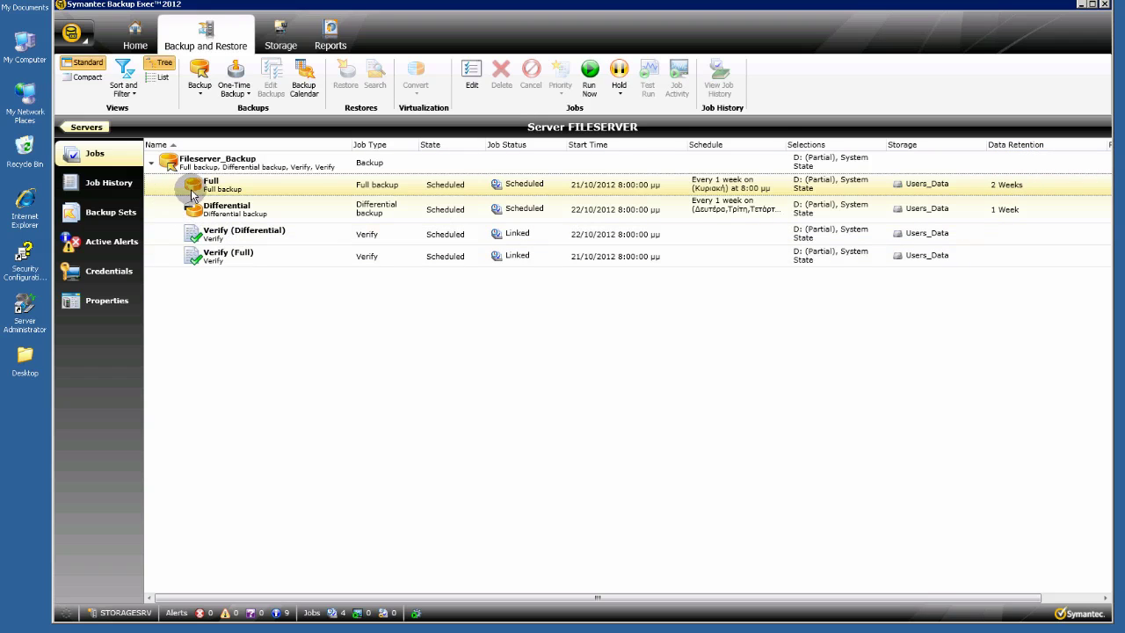
{"action": "left_click", "coordinate": [191, 219]}
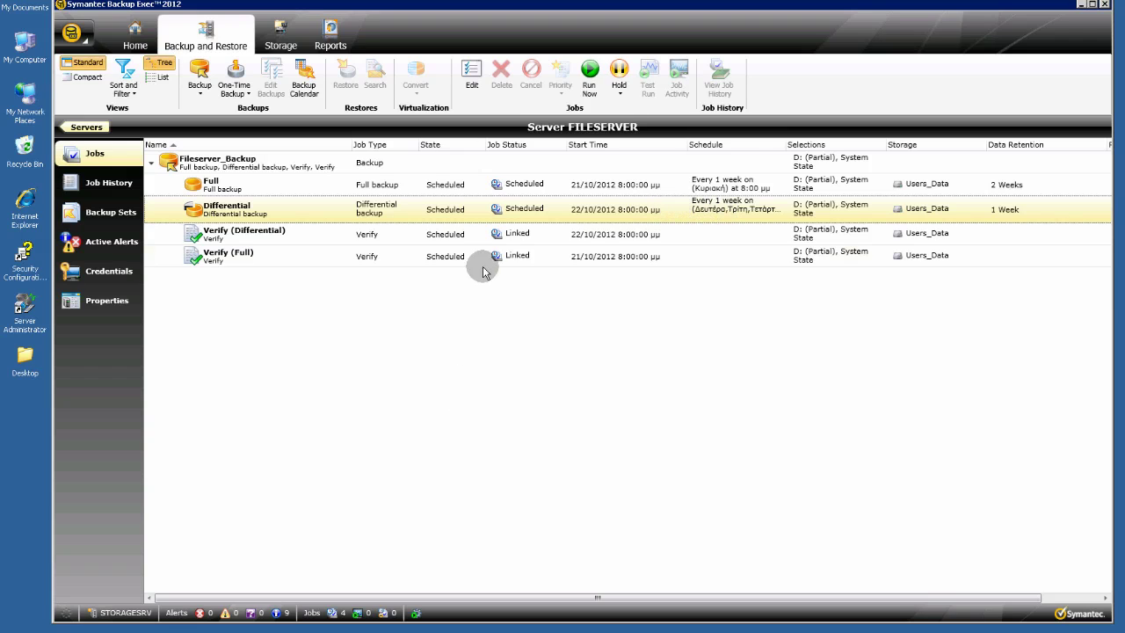
{"action": "left_click", "coordinate": [574, 186]}
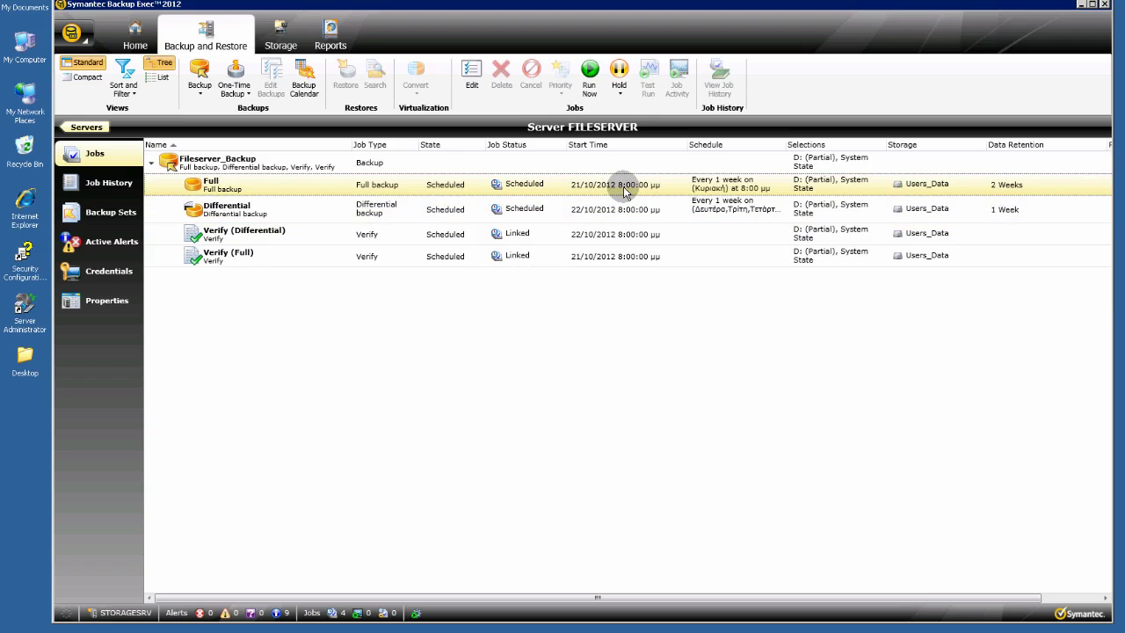
Go back to the server list and open NEWMAIL's empty Jobs page.
{"action": "left_click", "coordinate": [87, 128]}
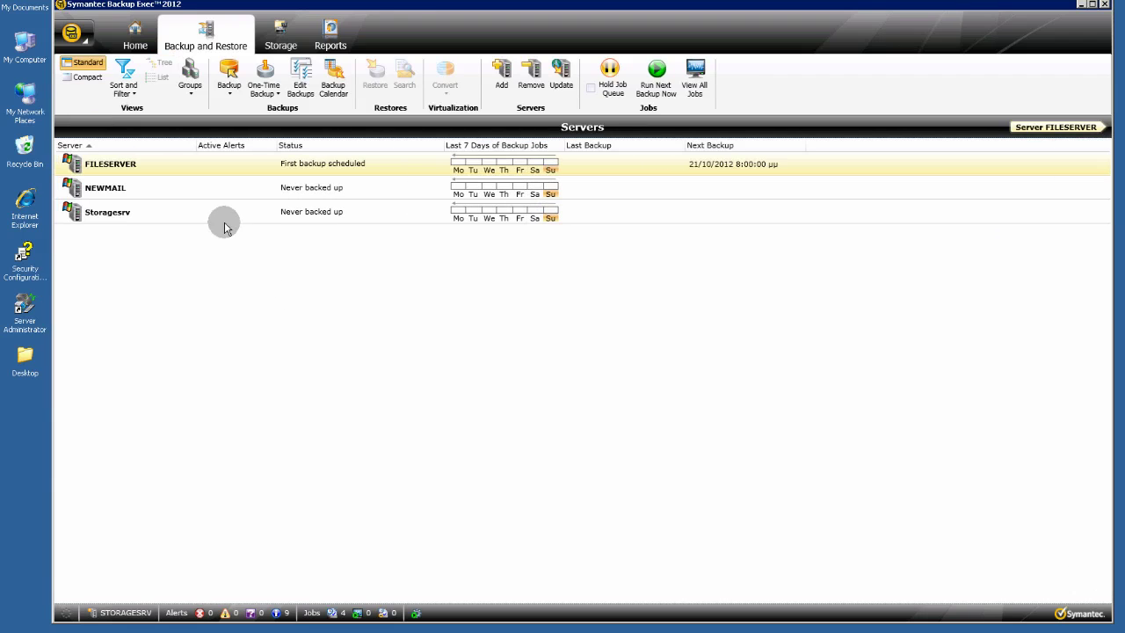
{"action": "left_click", "coordinate": [1039, 128]}
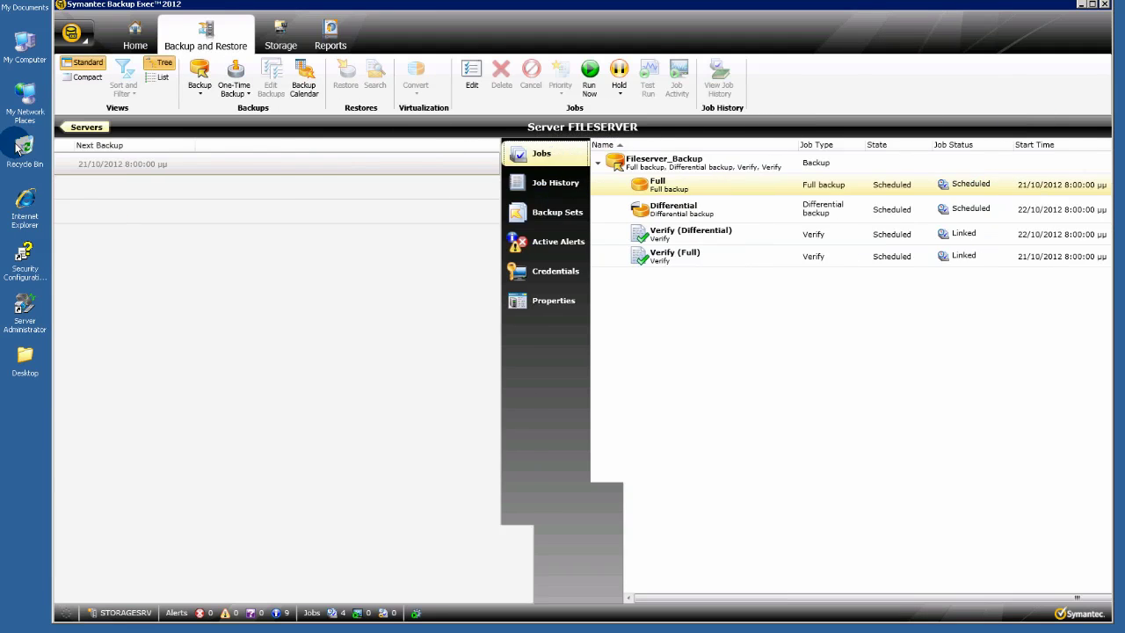
{"action": "left_click", "coordinate": [86, 128]}
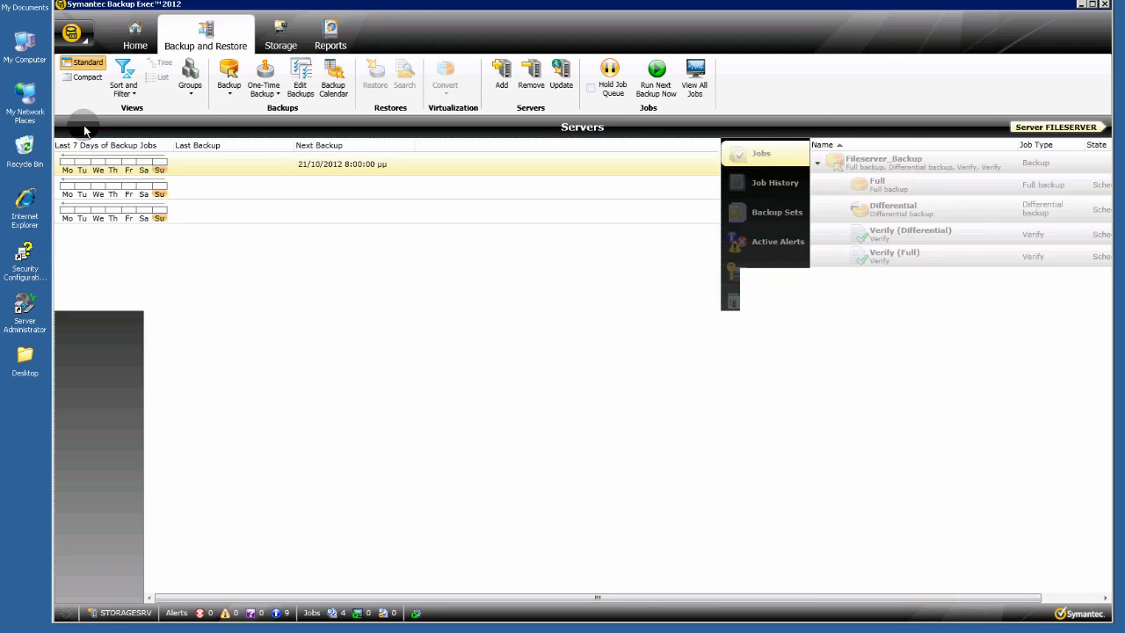
{"action": "double_click", "coordinate": [110, 189]}
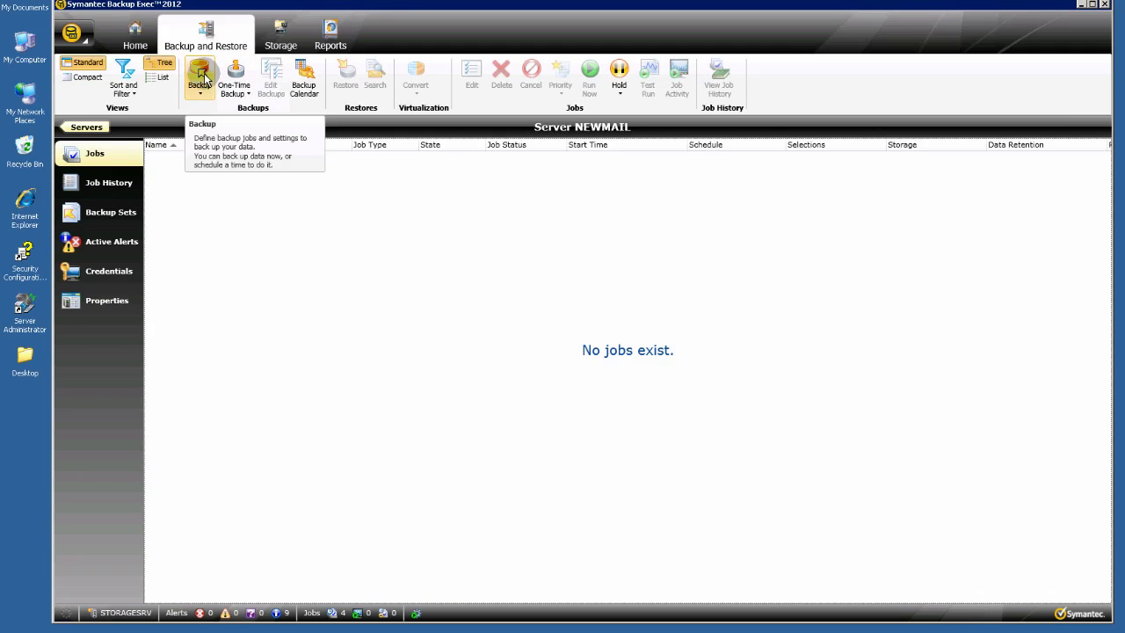
Start a Back Up to Disk job for NEWMAIL named Exchange_Backup and edit its selections.
{"action": "left_click", "coordinate": [206, 77]}
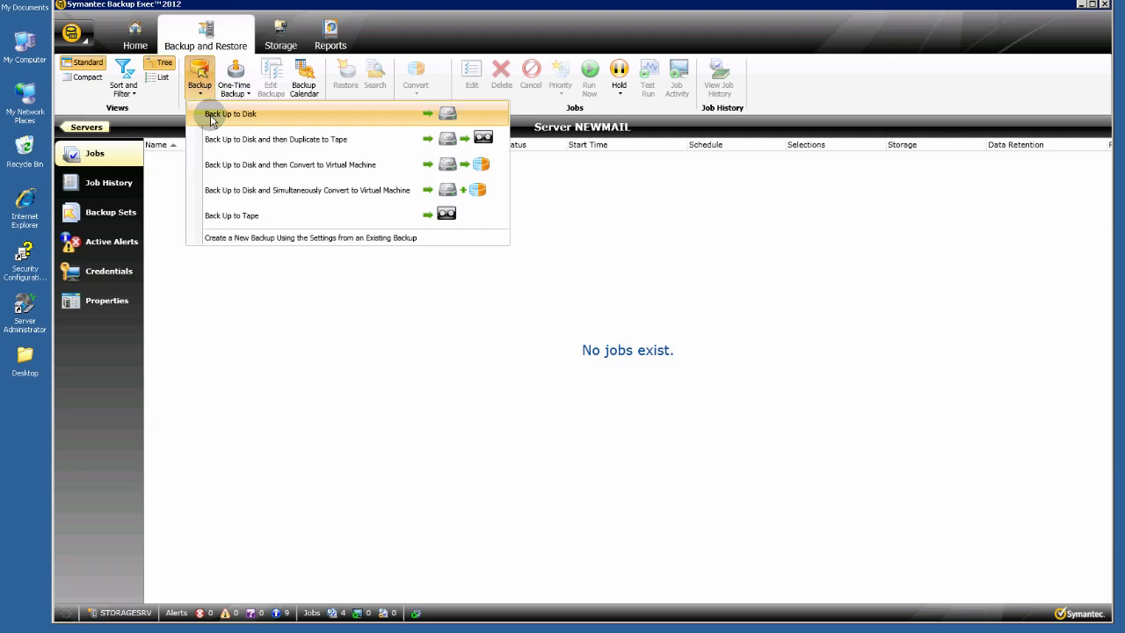
{"action": "left_click", "coordinate": [211, 120]}
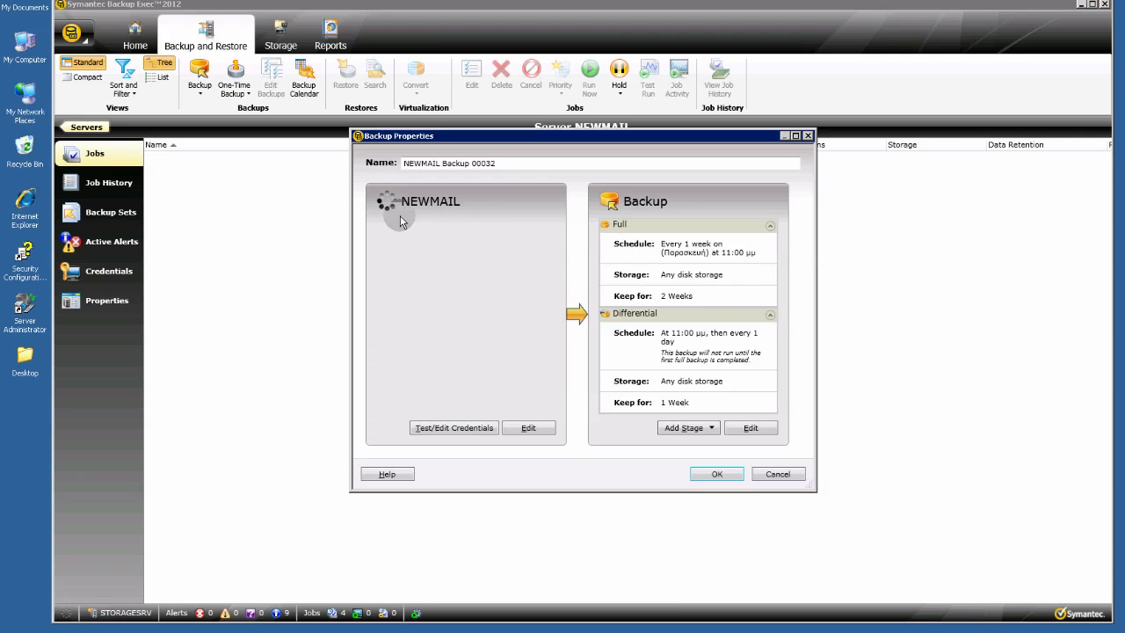
{"action": "left_click_drag", "start_coordinate": [505, 163], "coordinate": [384, 167]}
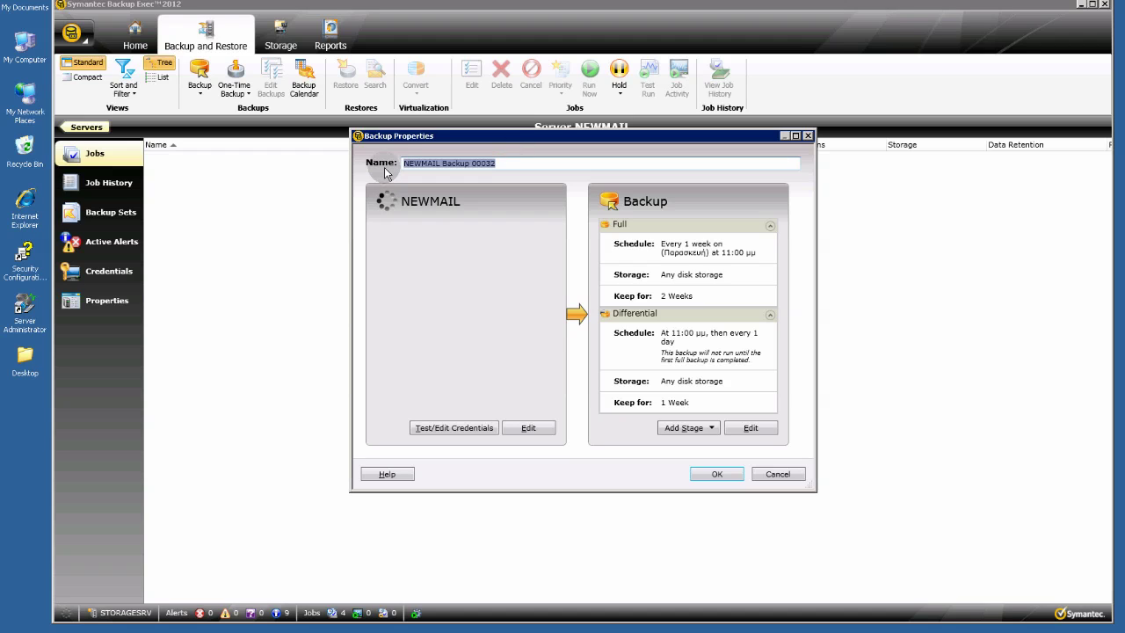
{"action": "type", "text": "Exchang"}
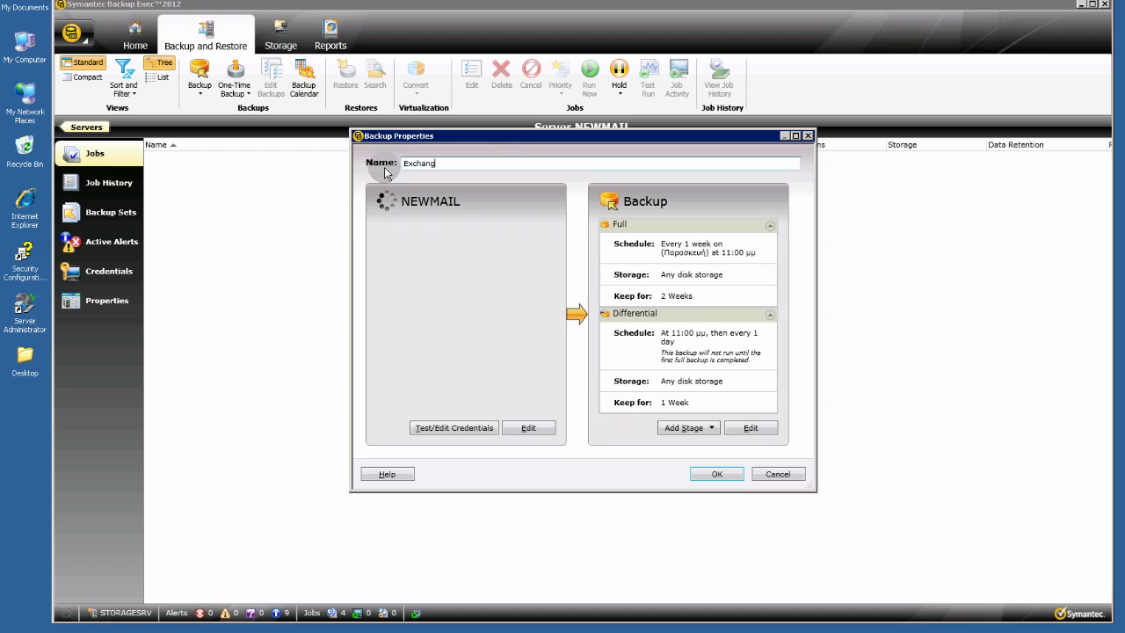
{"action": "type", "text": "e_Backup"}
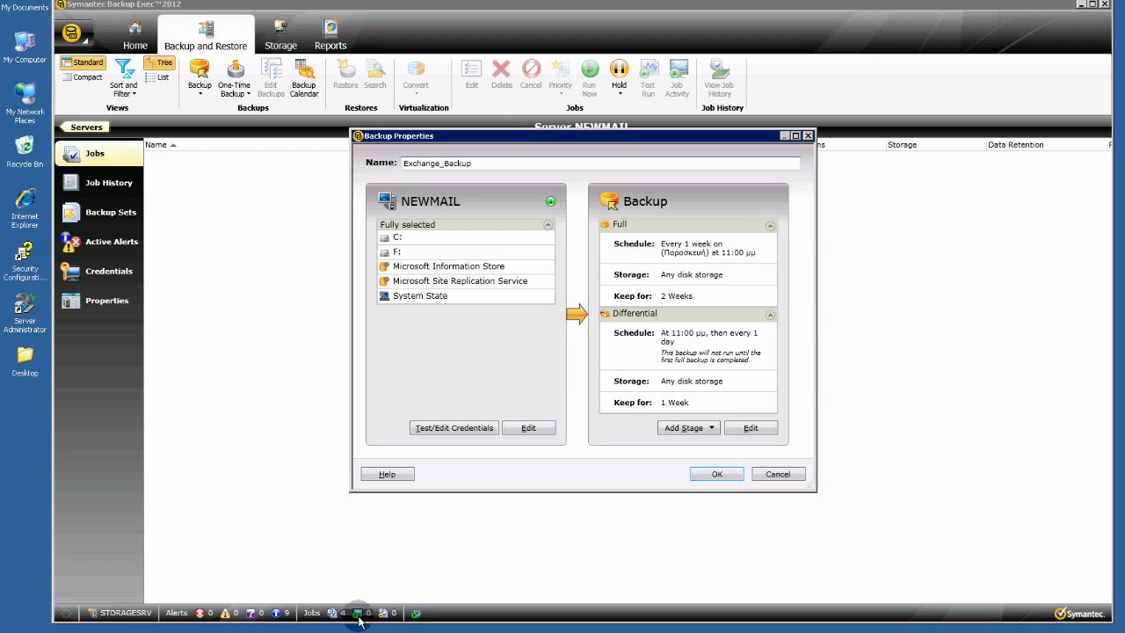
{"action": "left_click", "coordinate": [529, 428]}
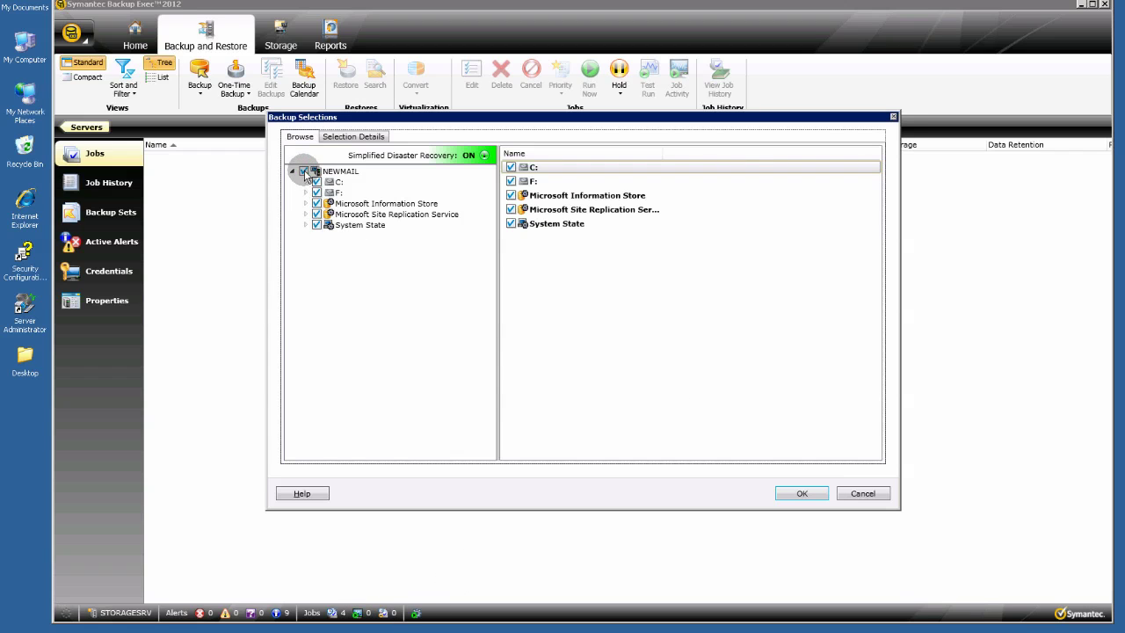
Keep only Information Store, Site Replication Service and System State selected, then edit the backup options.
{"action": "left_click", "coordinate": [304, 171]}
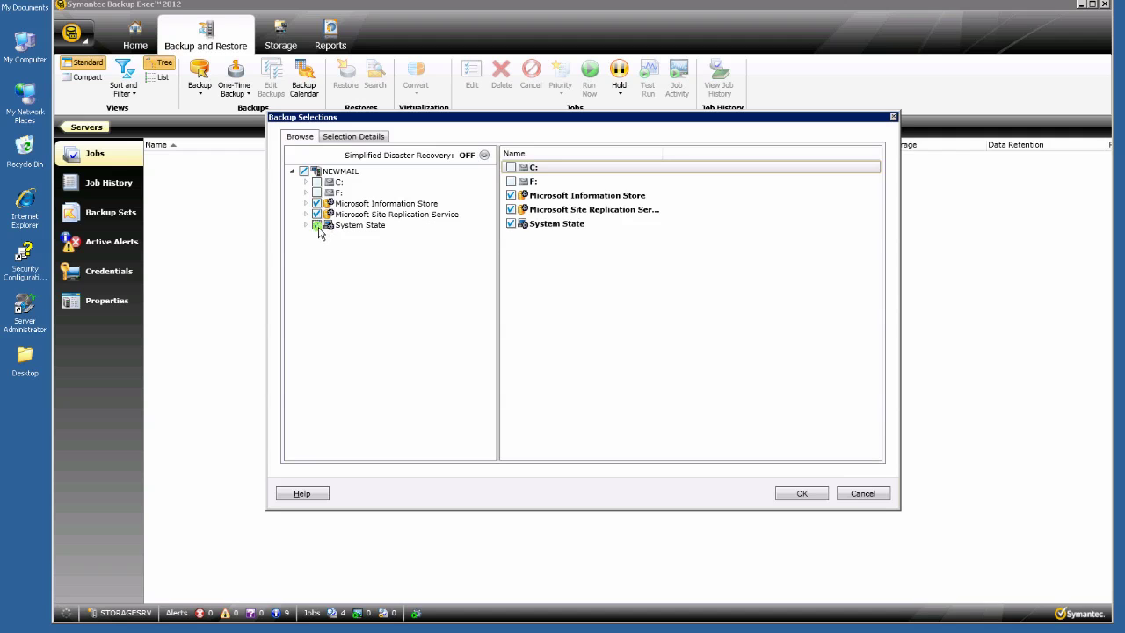
{"action": "left_click", "coordinate": [790, 493]}
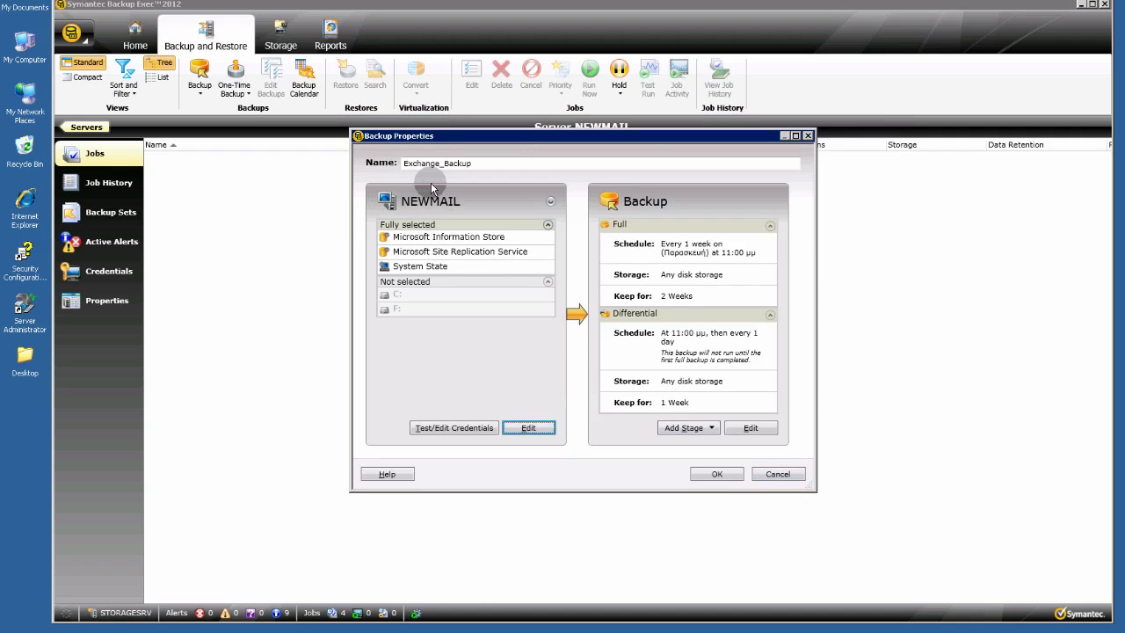
{"action": "left_click", "coordinate": [751, 429]}
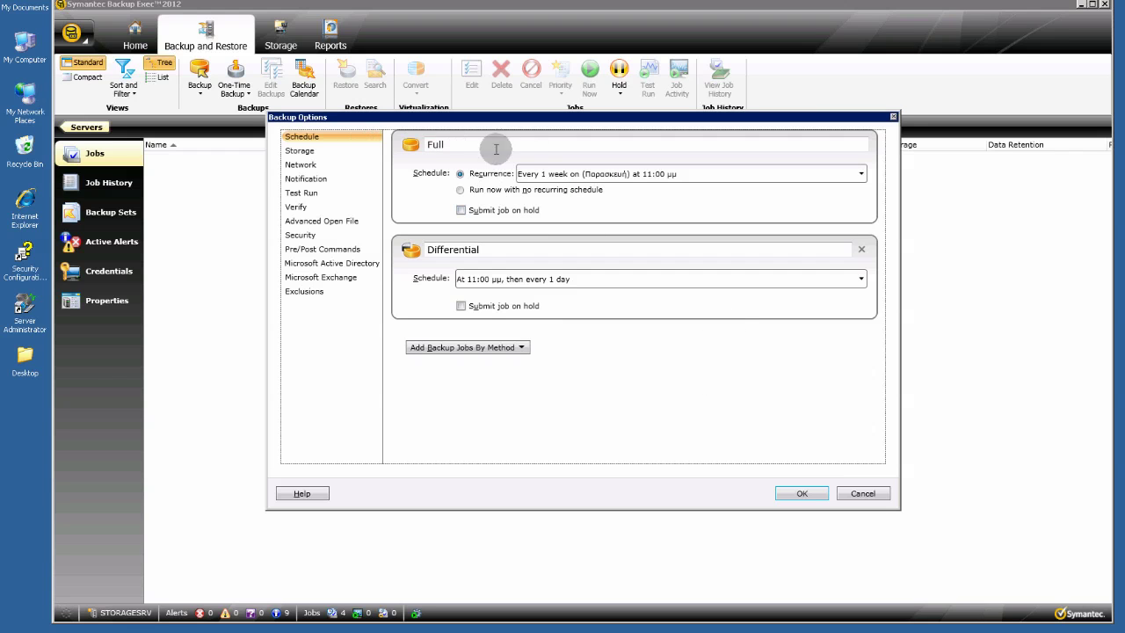
Schedule the full backup weekly on Sunday instead of Friday, starting at 9:00 μμ.
{"action": "left_click", "coordinate": [862, 176]}
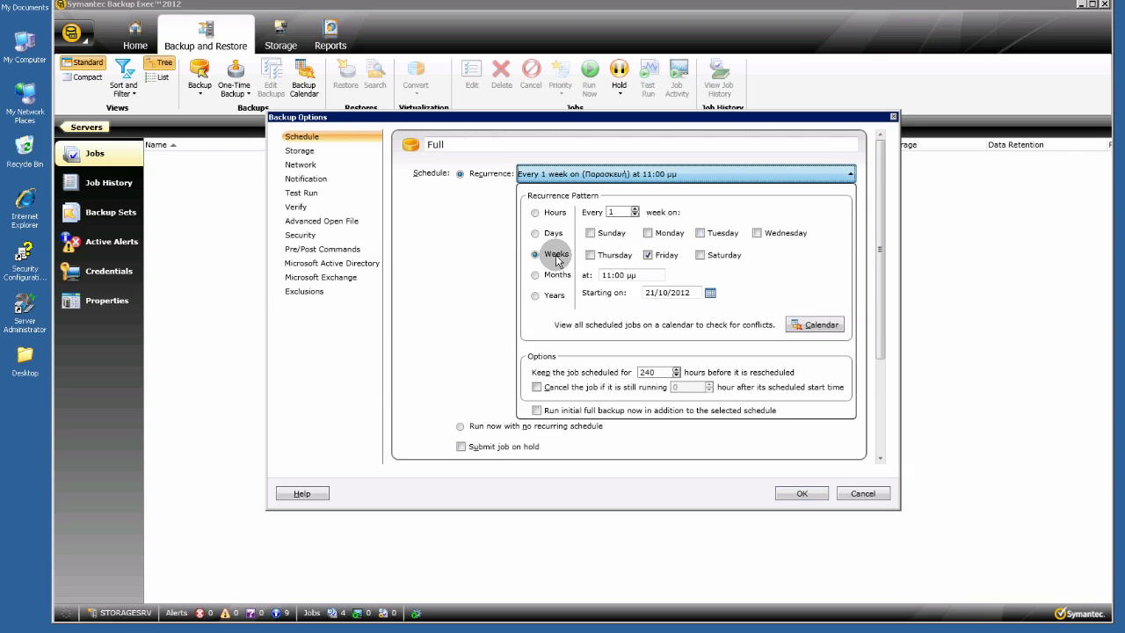
{"action": "left_click", "coordinate": [590, 233]}
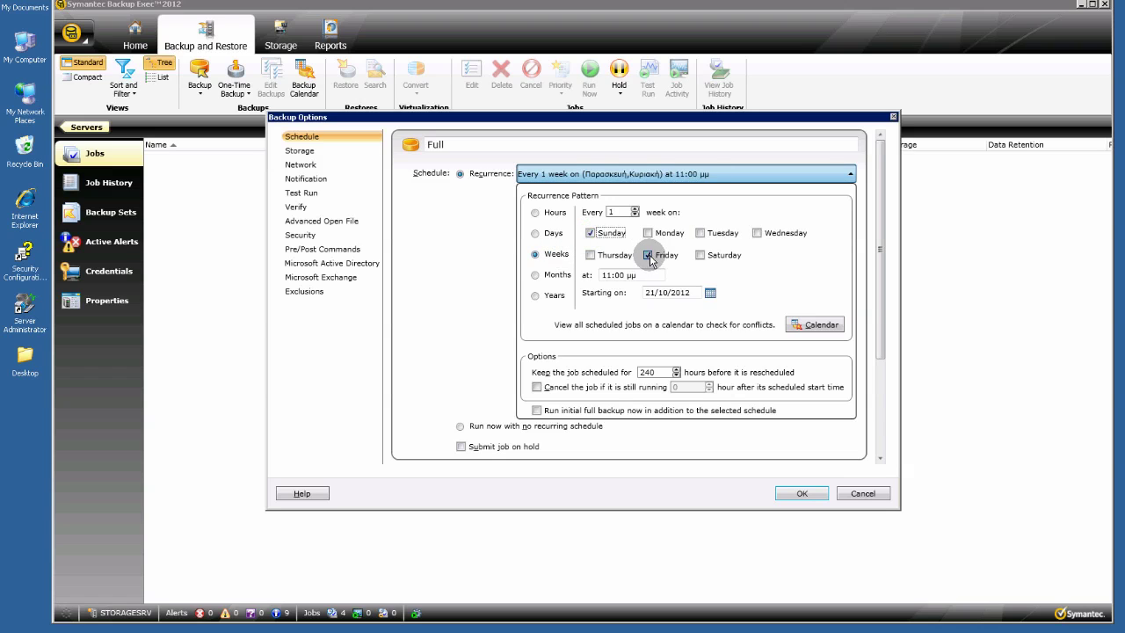
{"action": "left_click", "coordinate": [648, 255]}
{"action": "left_click", "coordinate": [614, 279]}
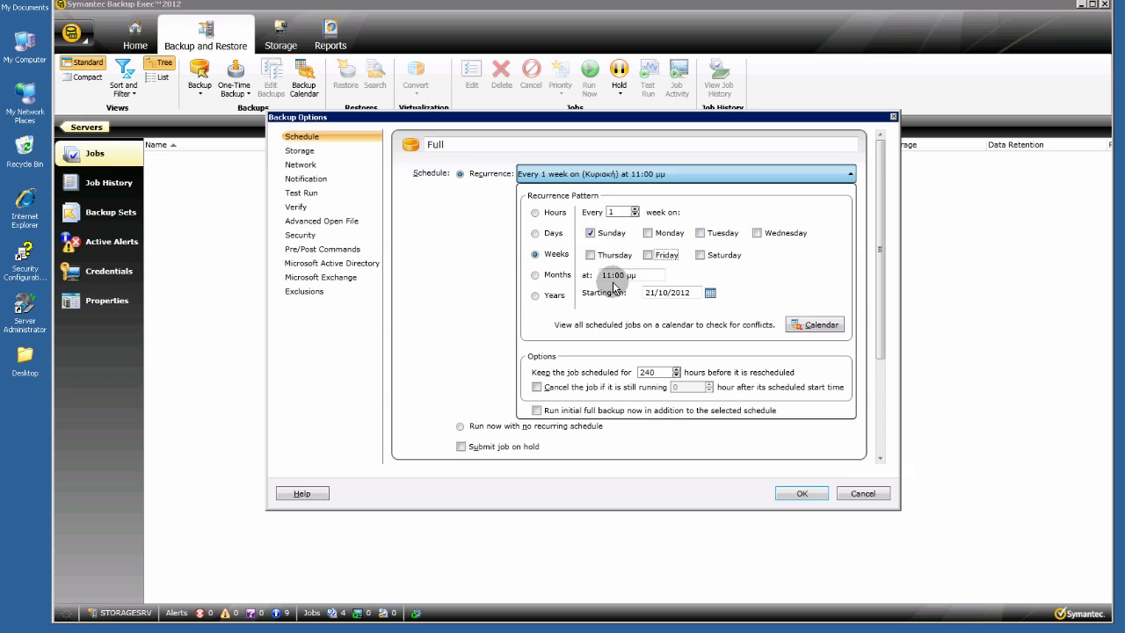
{"action": "left_click", "coordinate": [585, 281]}
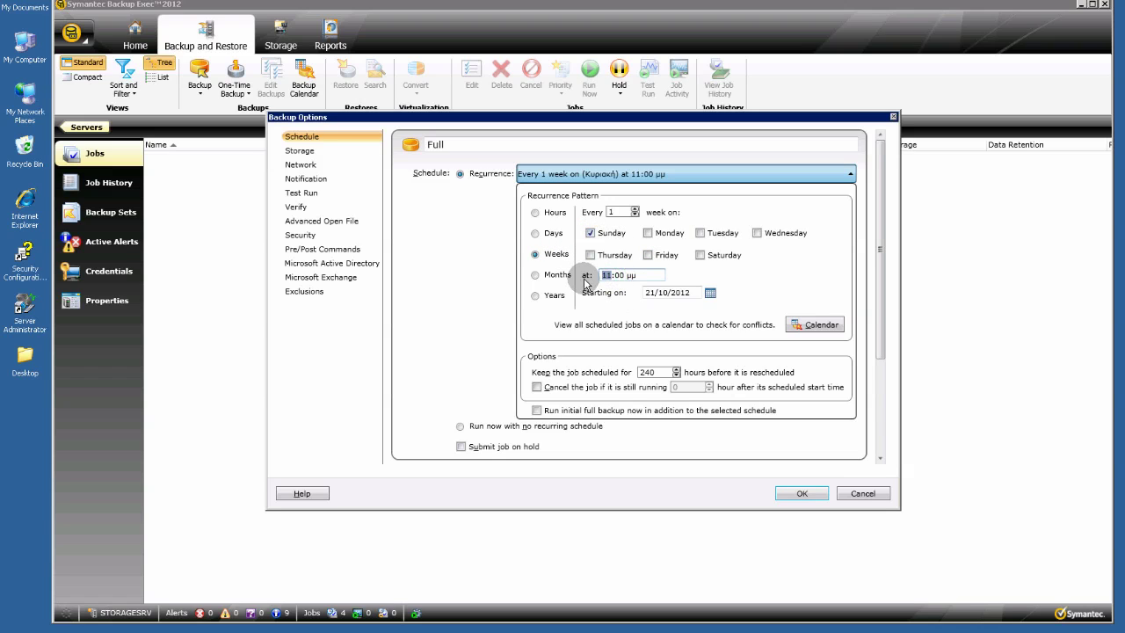
{"action": "type", "text": "9"}
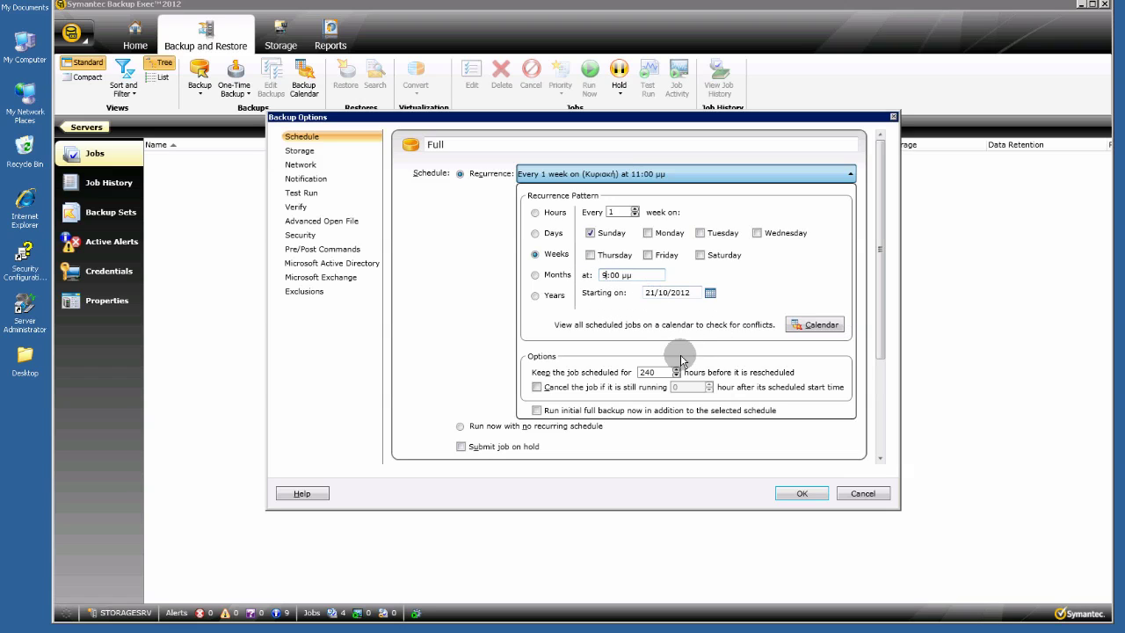
{"action": "left_click", "coordinate": [850, 176]}
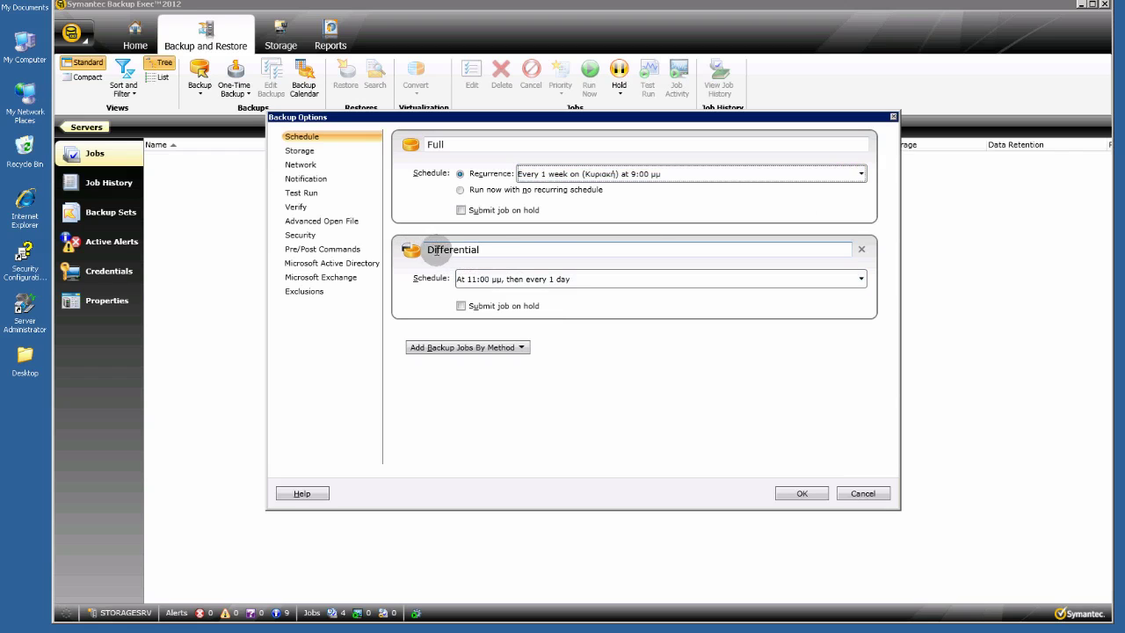
Schedule the differential backup weekly, Monday through Saturday, at 9:00 μμ.
{"action": "left_click", "coordinate": [861, 279]}
{"action": "left_click", "coordinate": [476, 359]}
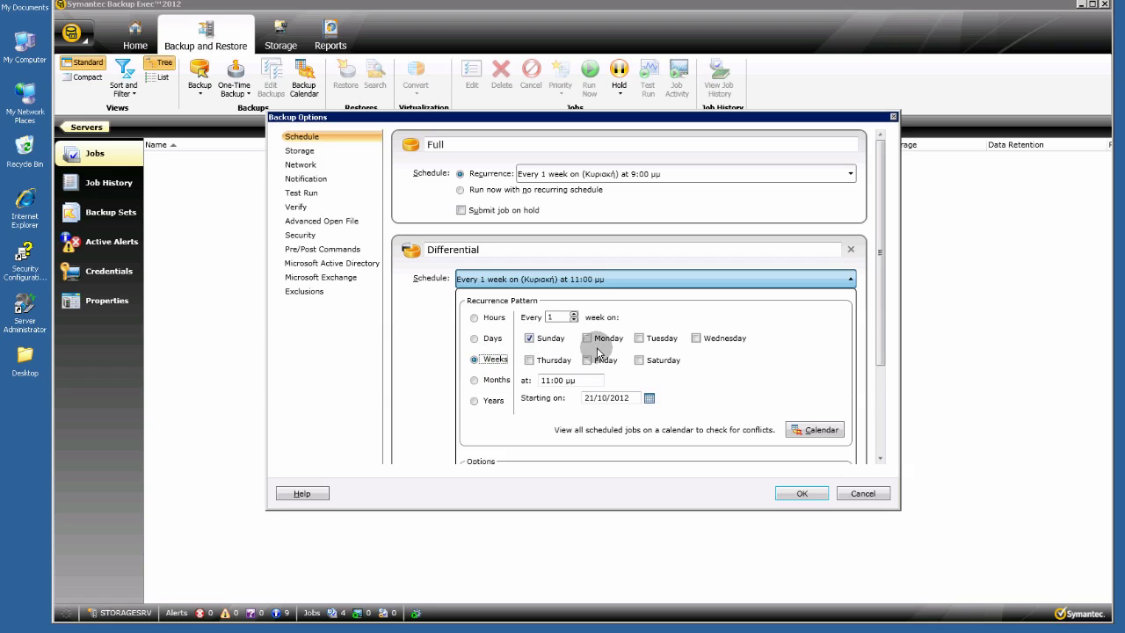
{"action": "left_click", "coordinate": [534, 339]}
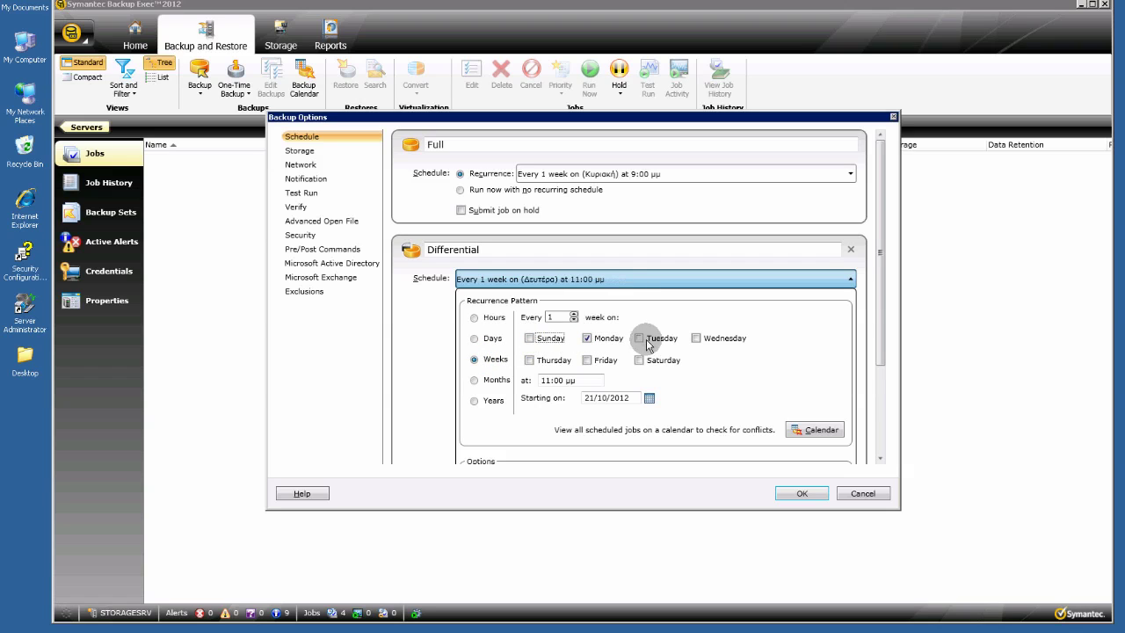
{"action": "left_click", "coordinate": [644, 339]}
{"action": "left_click", "coordinate": [696, 338]}
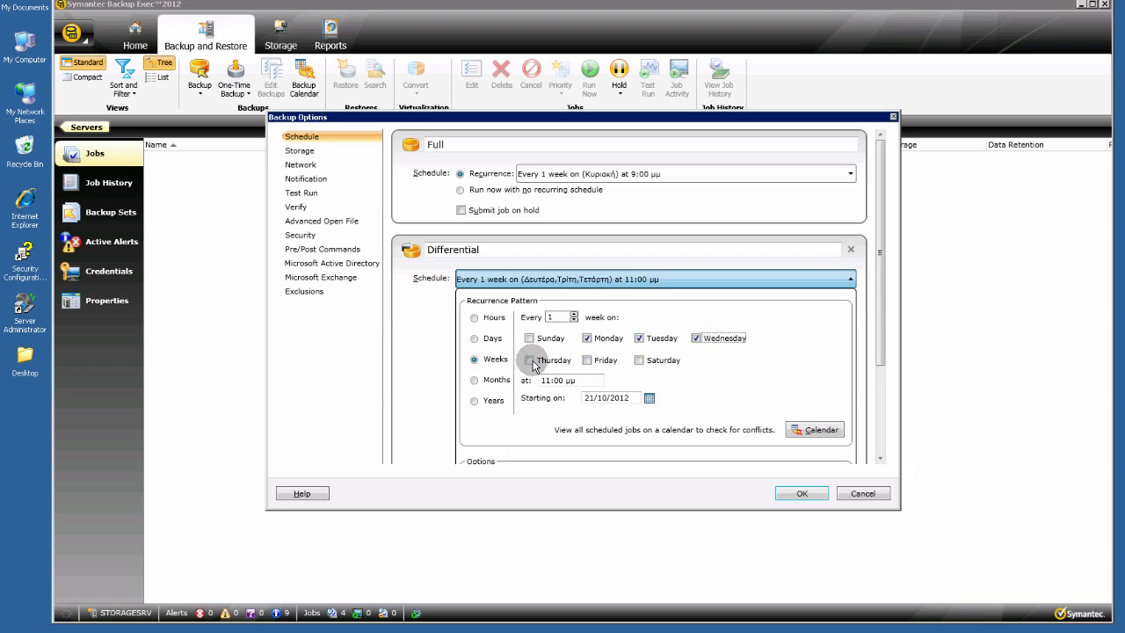
{"action": "left_click", "coordinate": [531, 361]}
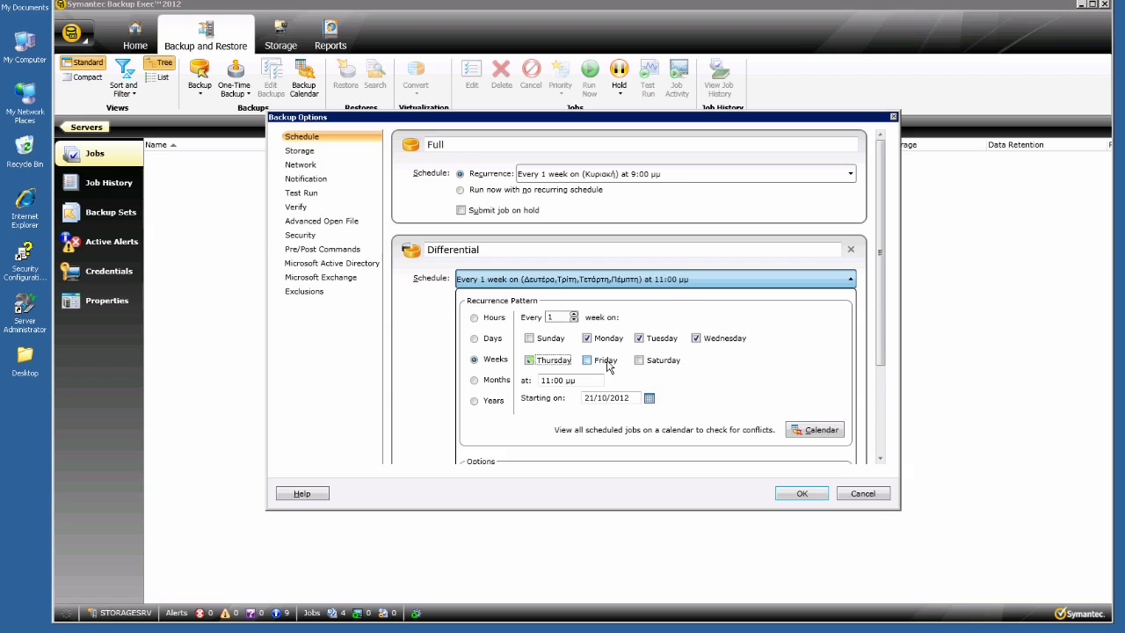
{"action": "left_click", "coordinate": [587, 360]}
{"action": "left_click", "coordinate": [639, 360]}
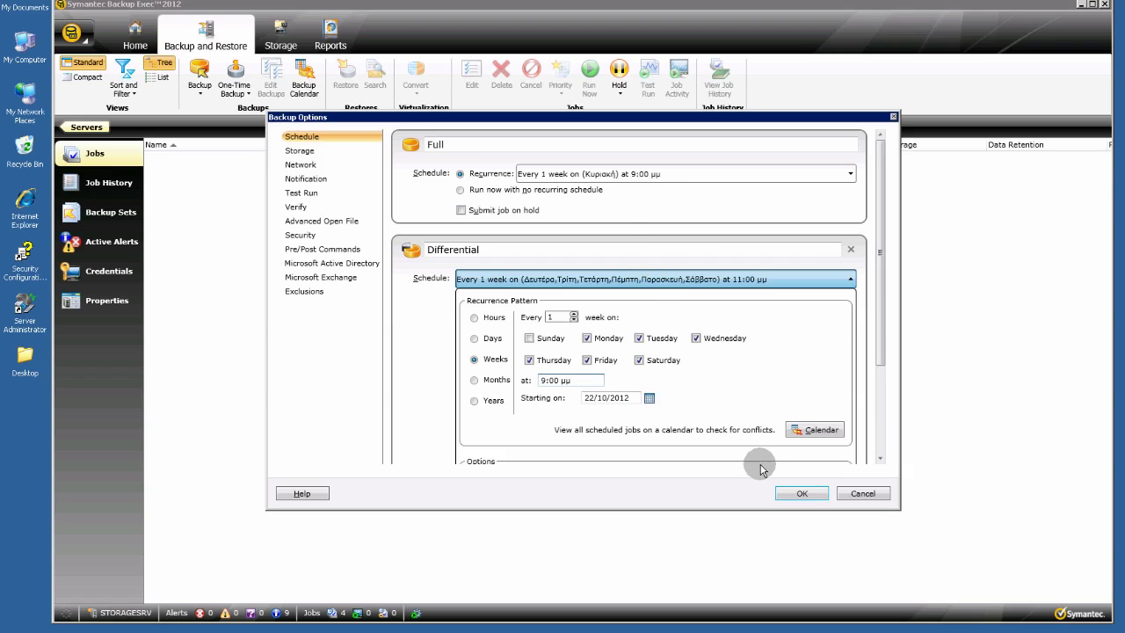
{"action": "left_click", "coordinate": [850, 279]}
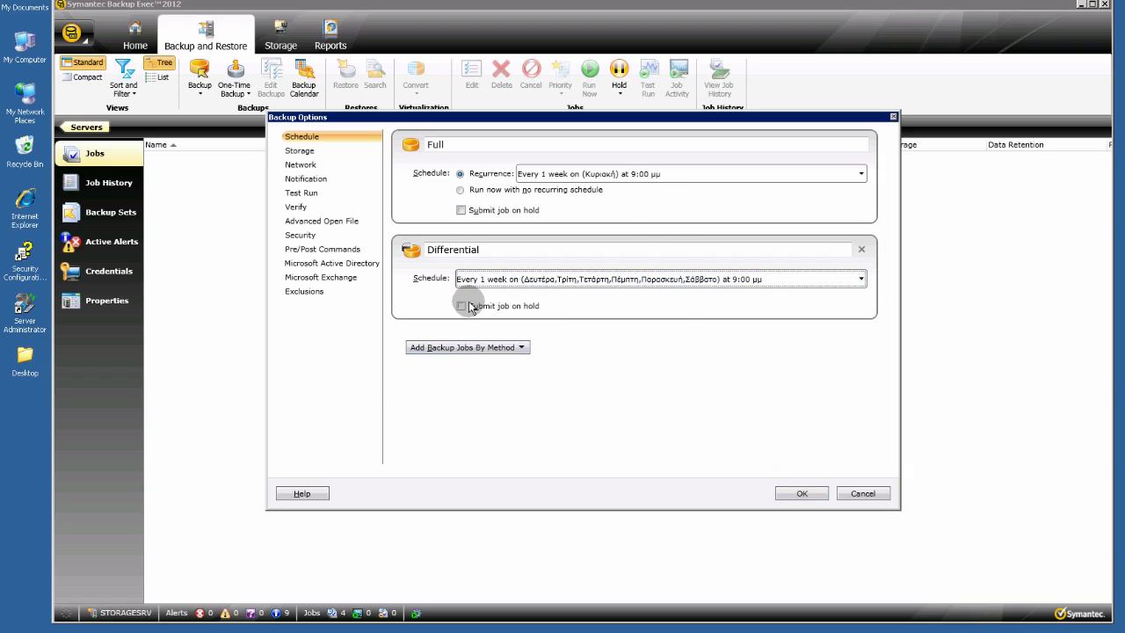
{"action": "left_click", "coordinate": [300, 151]}
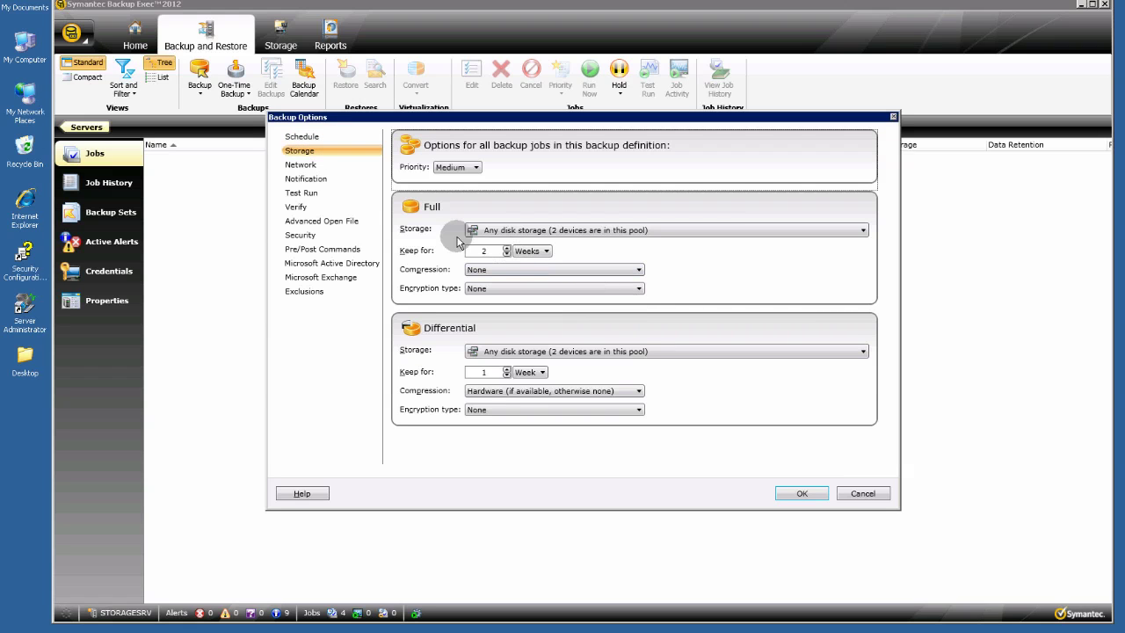
Send both full and differential backups to the Exchange_Data storage.
{"action": "left_click", "coordinate": [864, 231]}
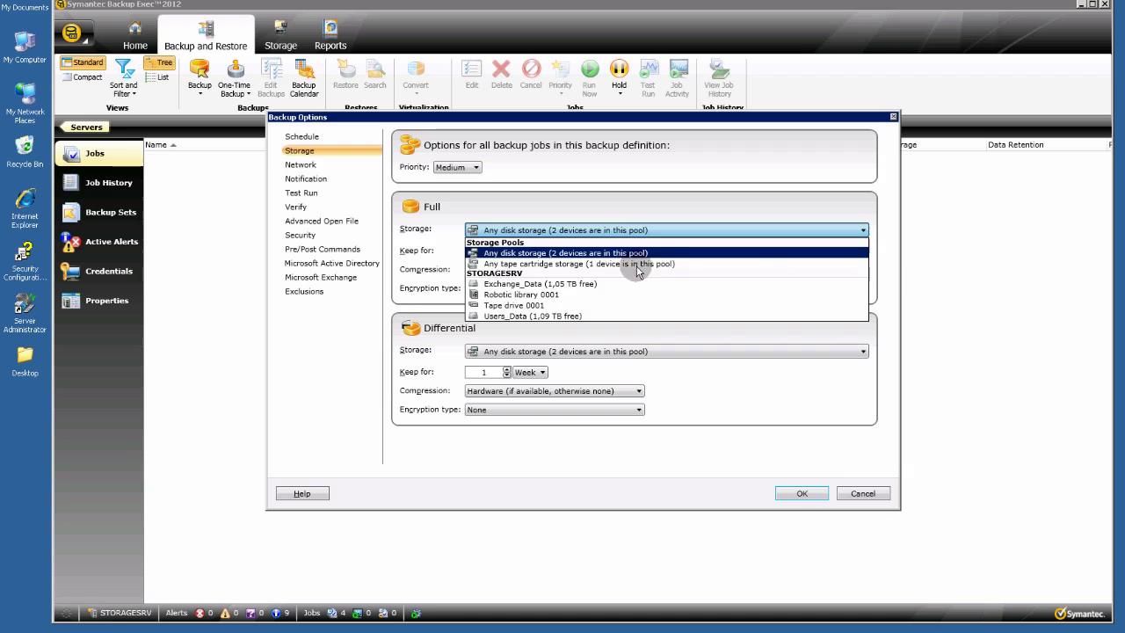
{"action": "left_click", "coordinate": [551, 286]}
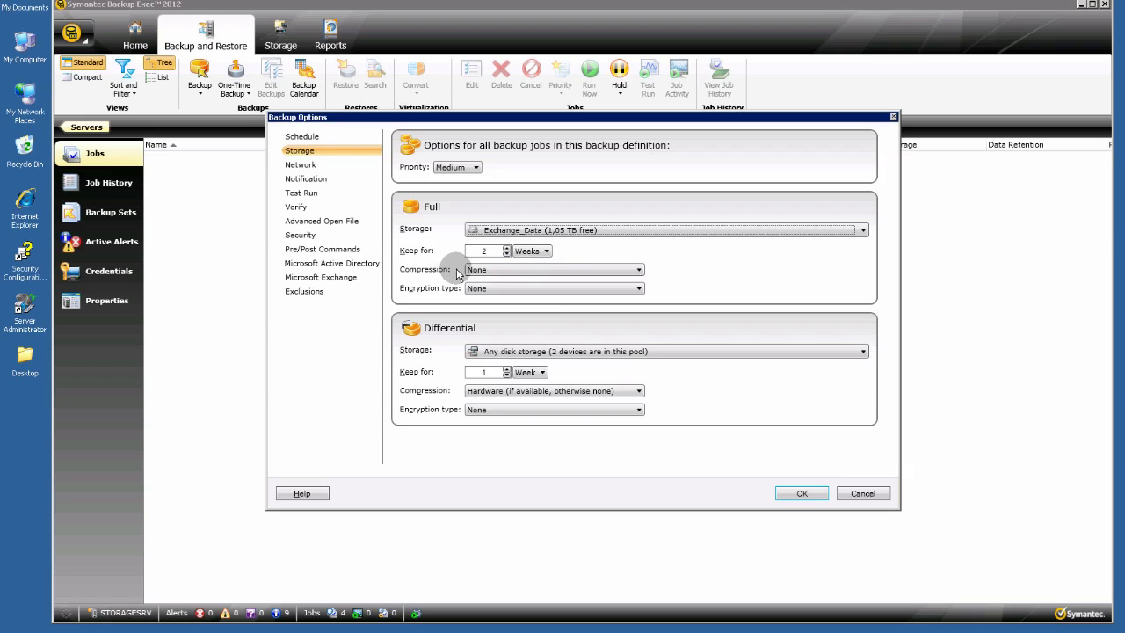
{"action": "left_click", "coordinate": [472, 350]}
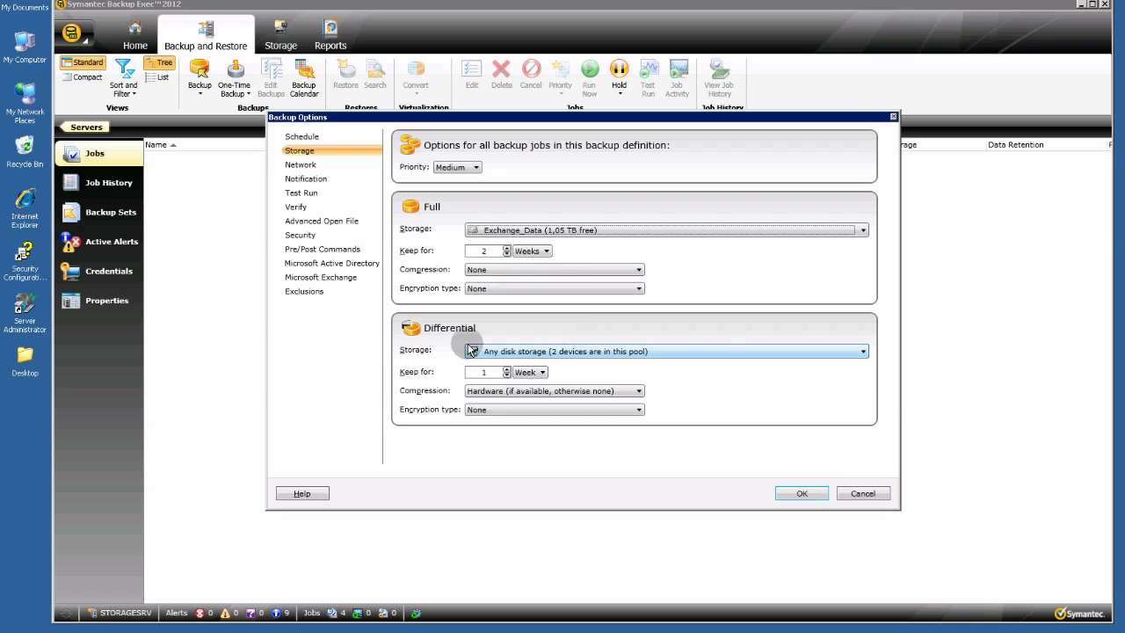
{"action": "left_click", "coordinate": [862, 351]}
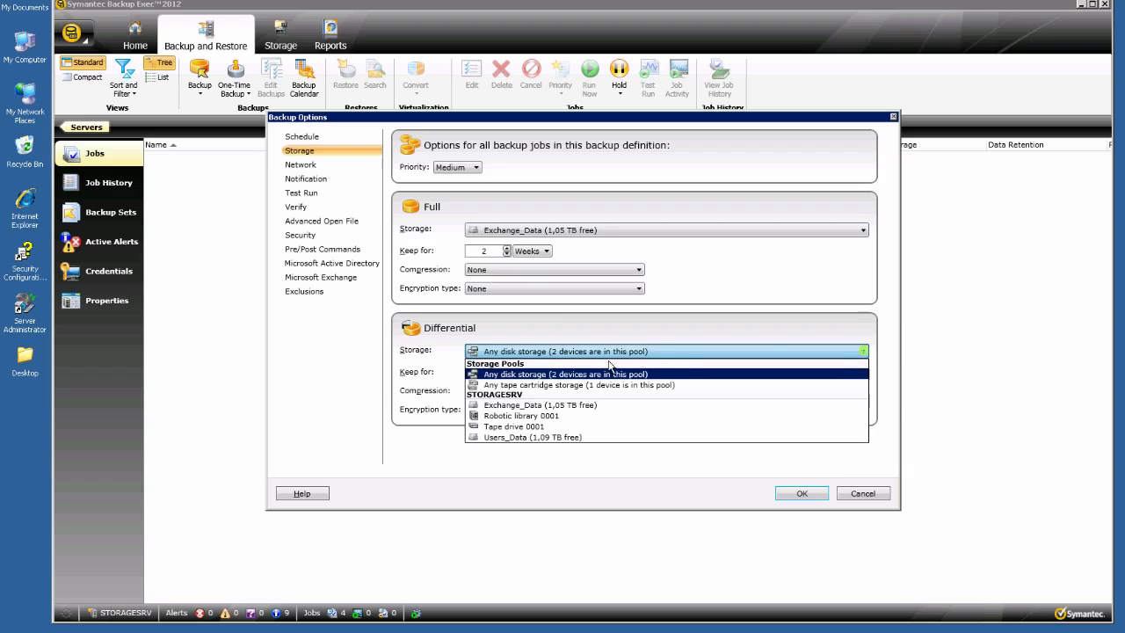
{"action": "left_click", "coordinate": [515, 405]}
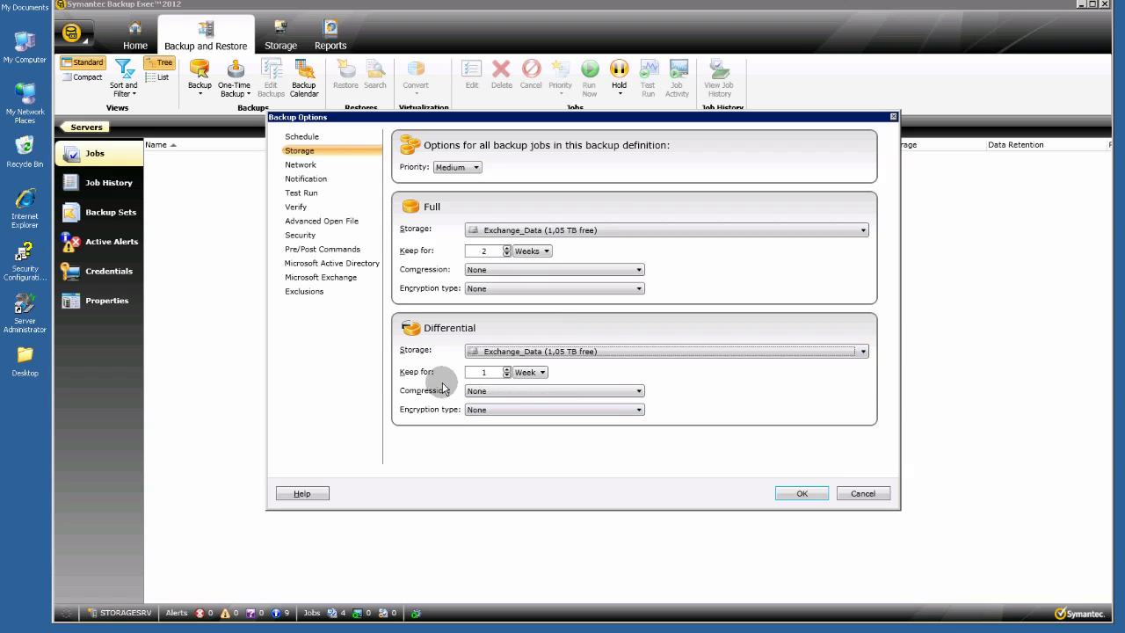
Verify each backup after it finishes as a separate job, then create Exchange_Backup.
{"action": "left_click", "coordinate": [291, 210]}
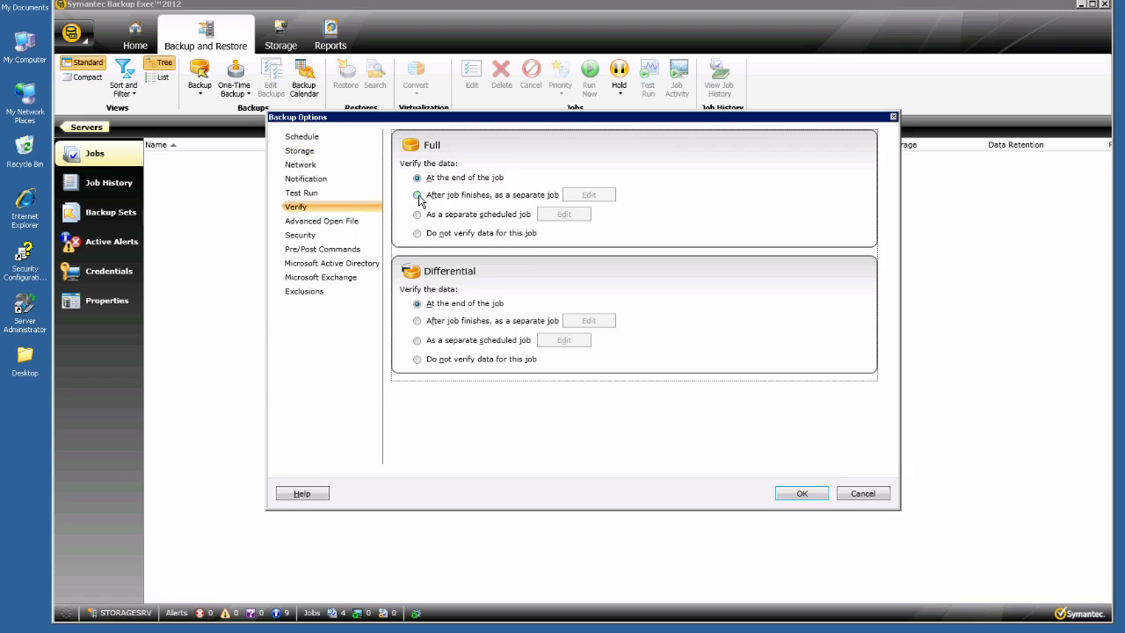
{"action": "left_click", "coordinate": [417, 195]}
{"action": "left_click", "coordinate": [417, 321]}
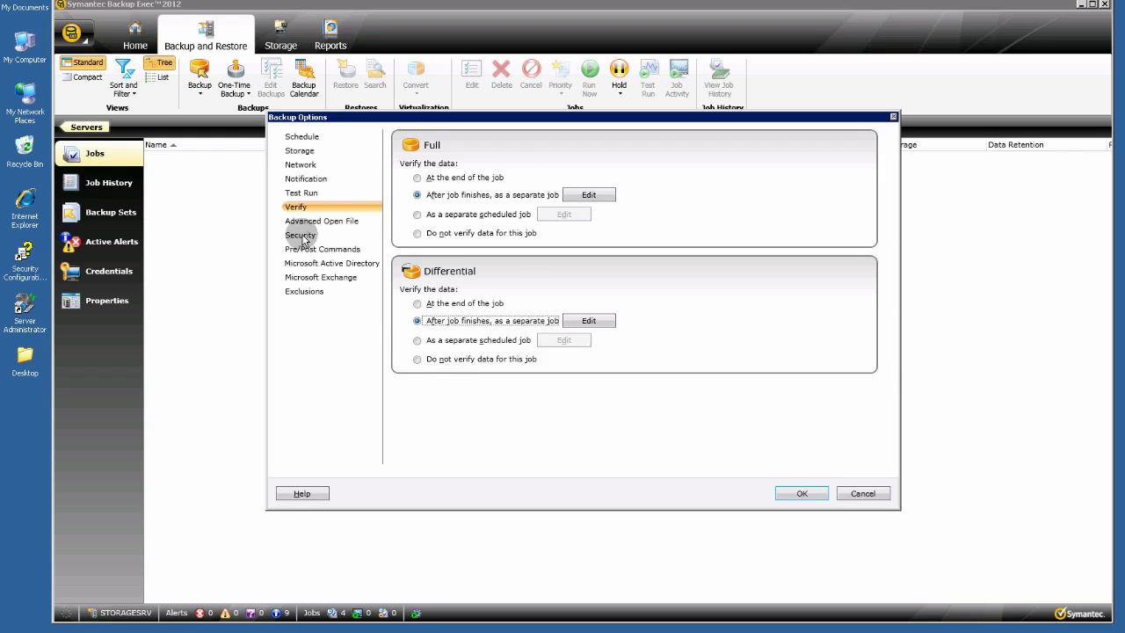
{"action": "left_click", "coordinate": [803, 494]}
{"action": "left_click", "coordinate": [734, 494]}
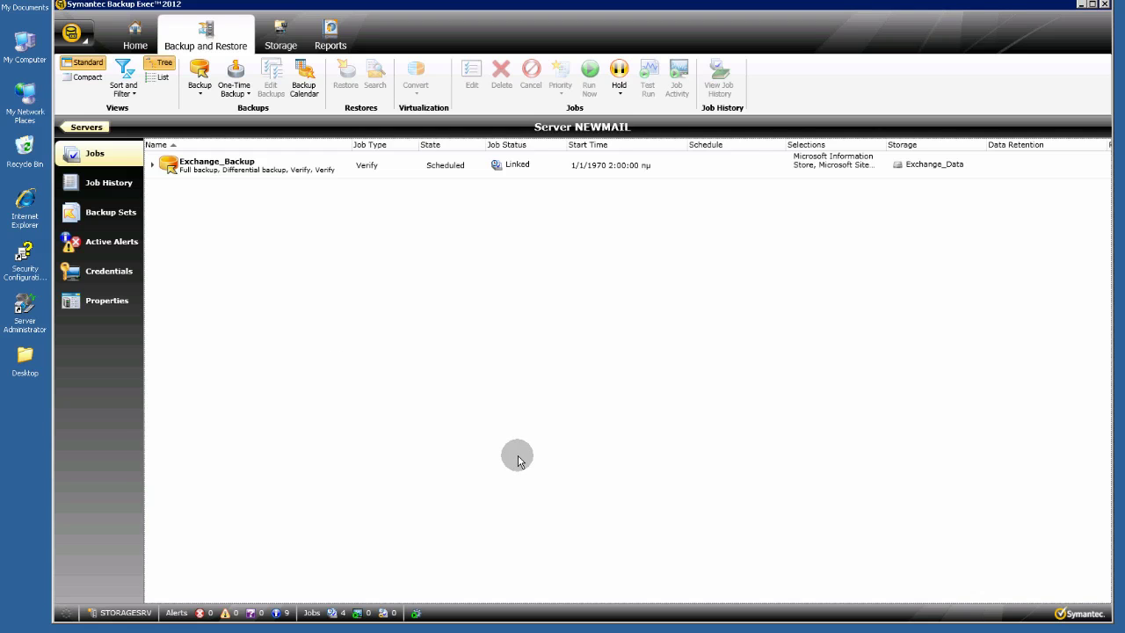
Expand Exchange_Backup to see its Full, Differential and Verify jobs, then return to Servers.
{"action": "left_click", "coordinate": [152, 165]}
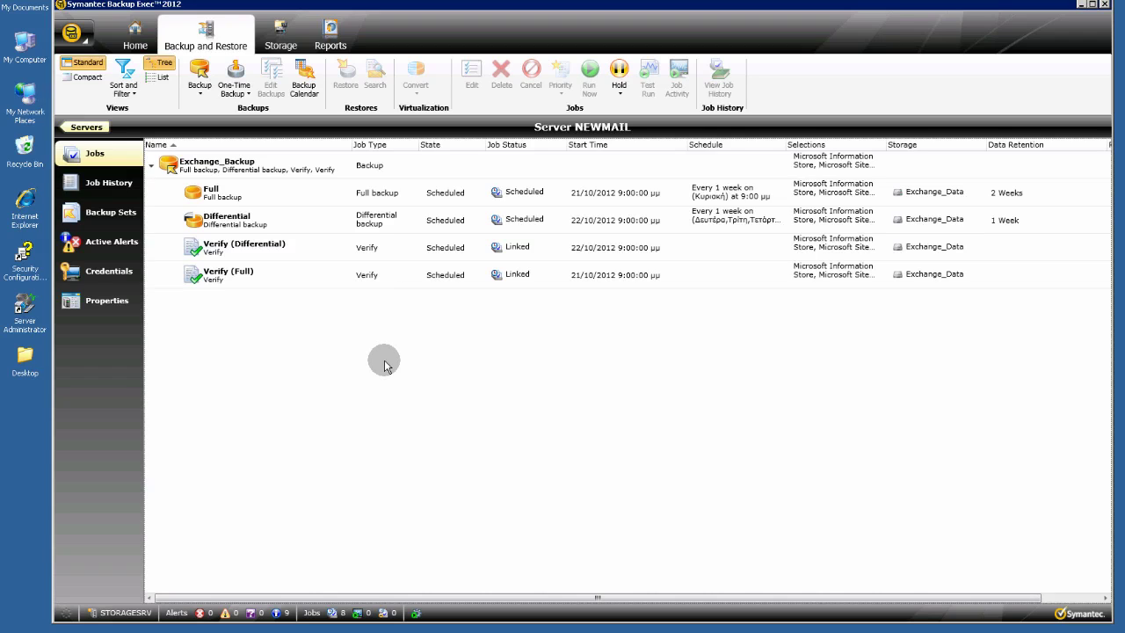
{"action": "left_click", "coordinate": [93, 130]}
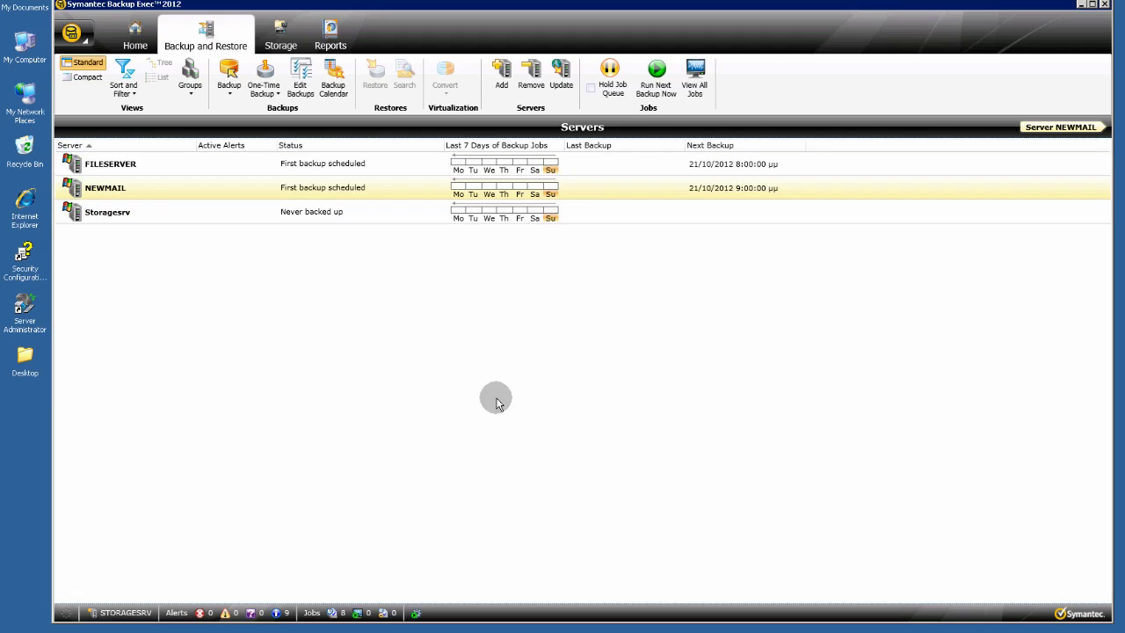
Select the FILESERVER server in the Servers list.
{"action": "left_click", "coordinate": [129, 167]}
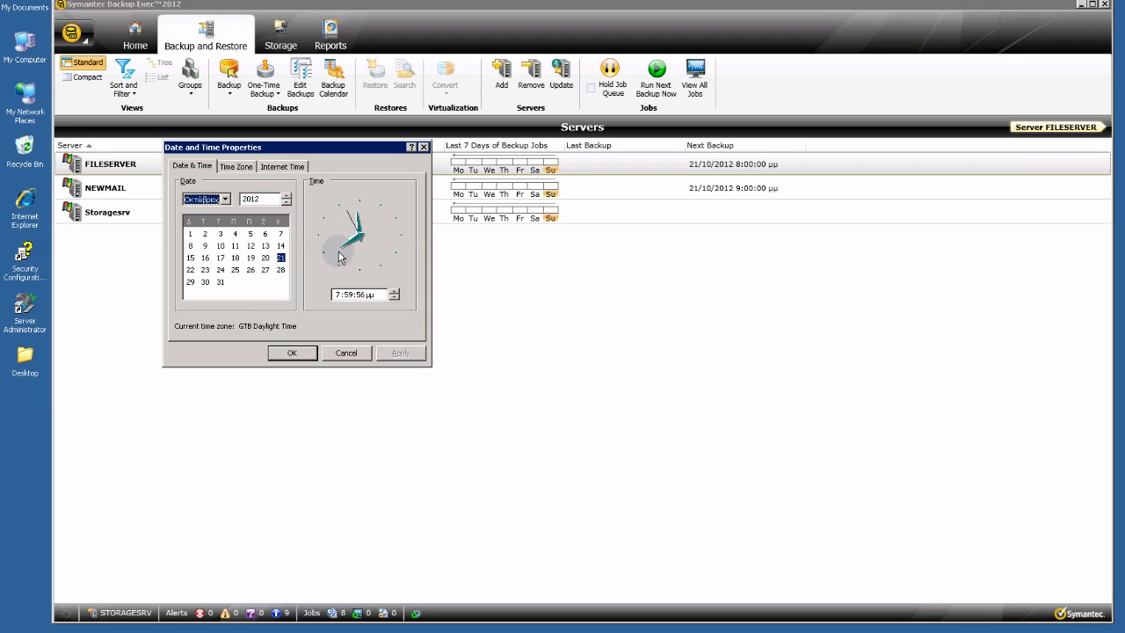
Dismiss the Date and Time Properties dialog with OK.
{"action": "left_click", "coordinate": [423, 148]}
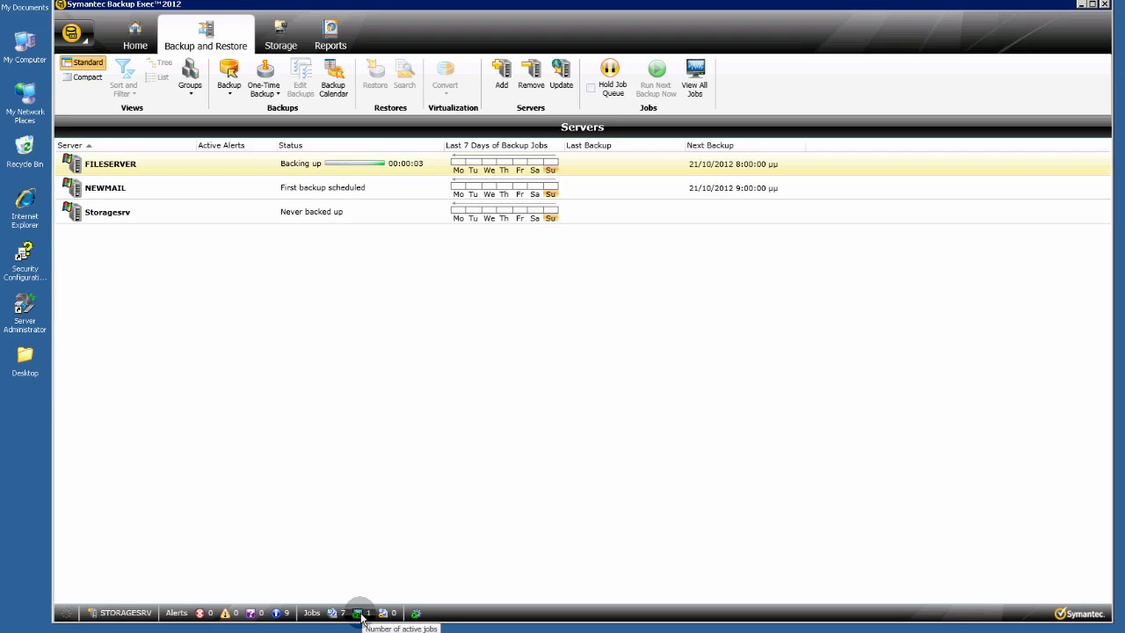
Check FILESERVER's running full backup job, then go back to the Home dashboard.
{"action": "double_click", "coordinate": [611, 168]}
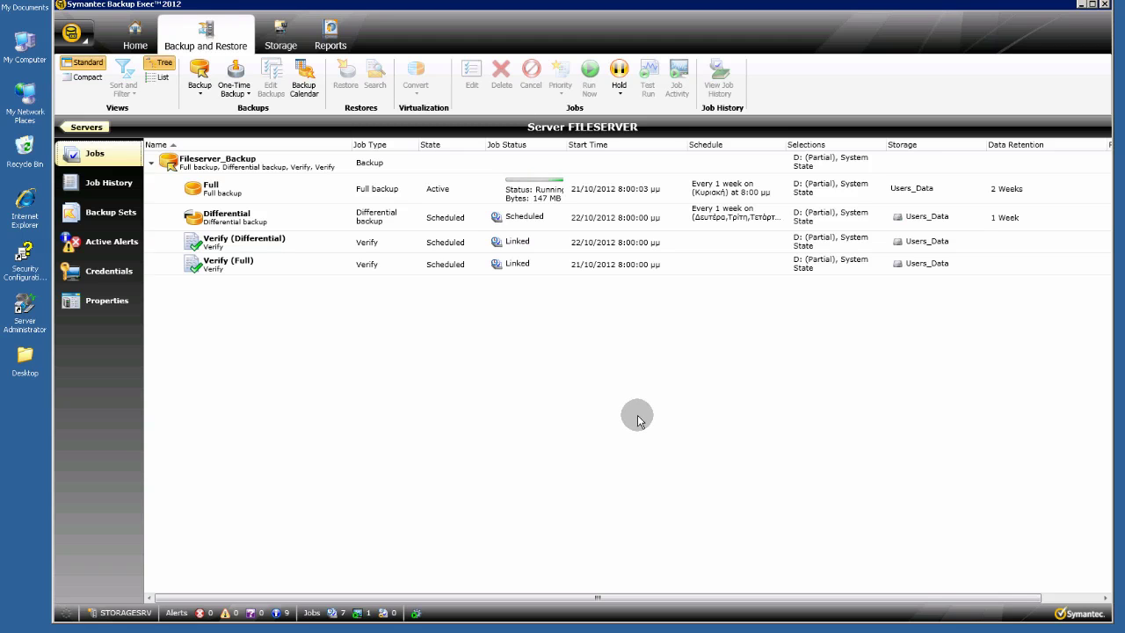
{"action": "left_click", "coordinate": [95, 128]}
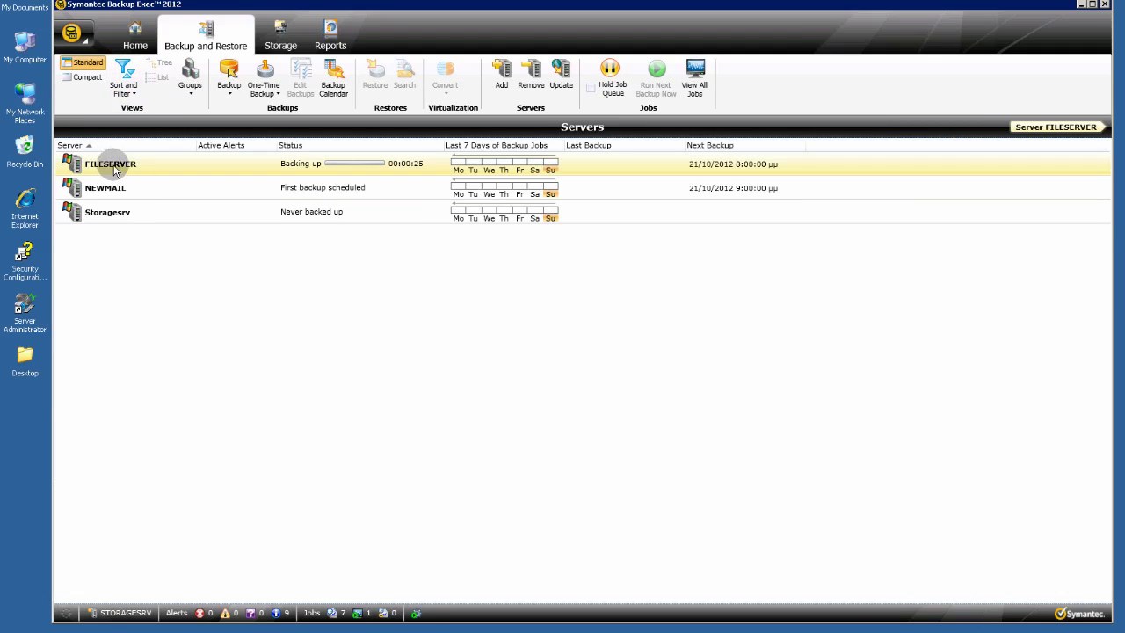
{"action": "left_click", "coordinate": [132, 34]}
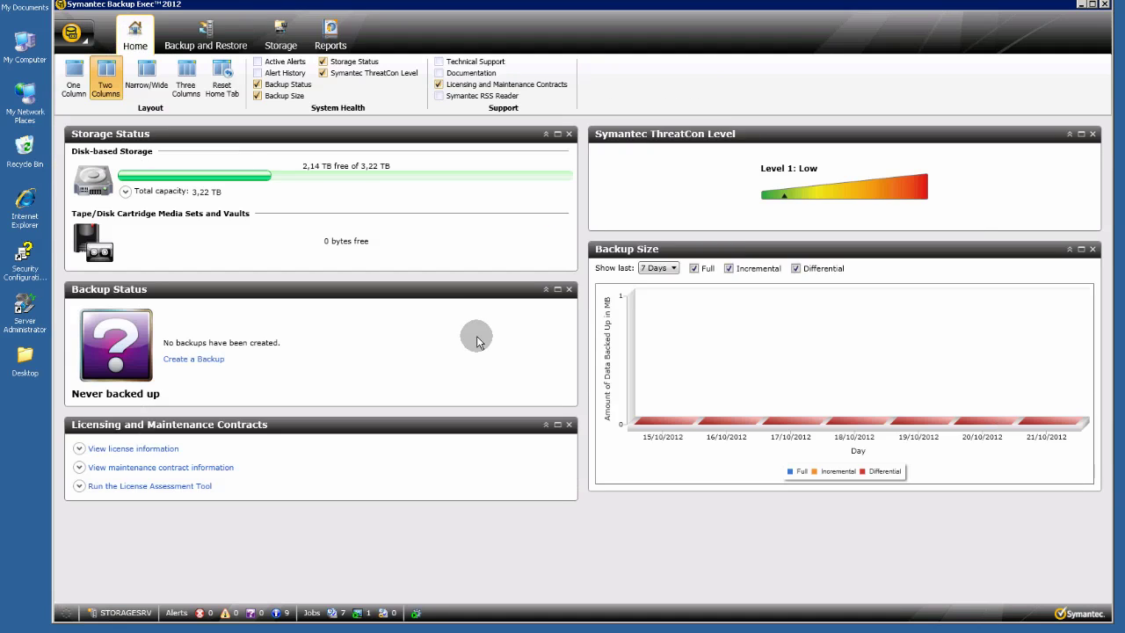